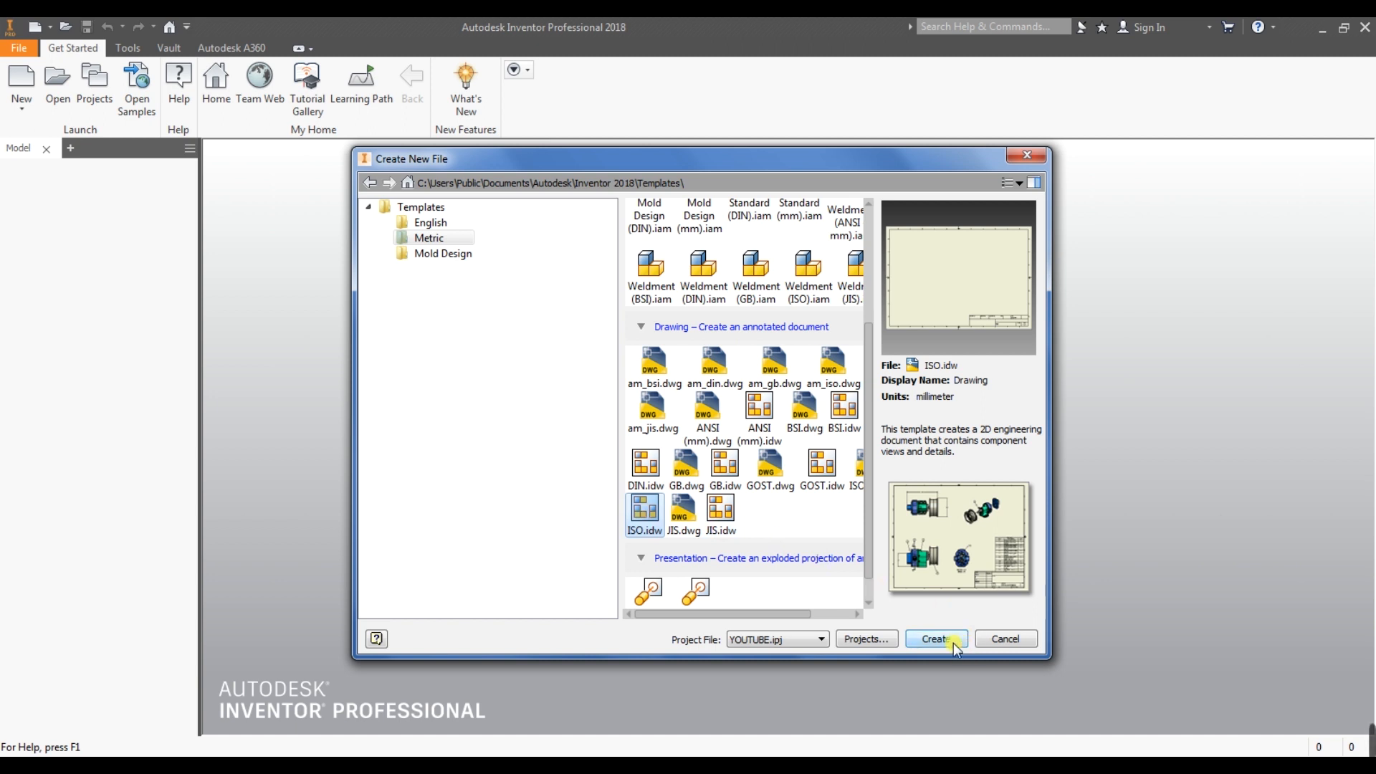
Create a drawing from the metric ISO.idw template and set its sheet size to A4
click(954, 639)
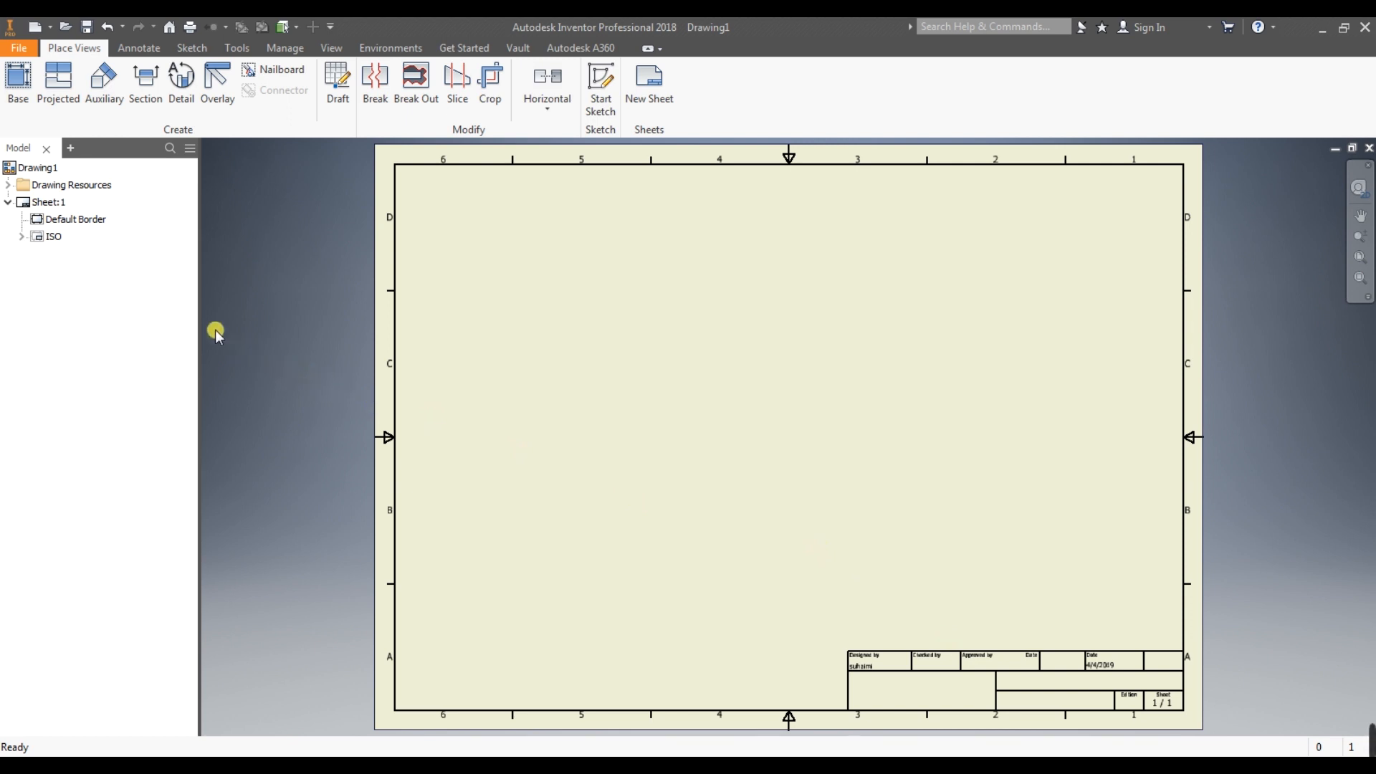
click(51, 204)
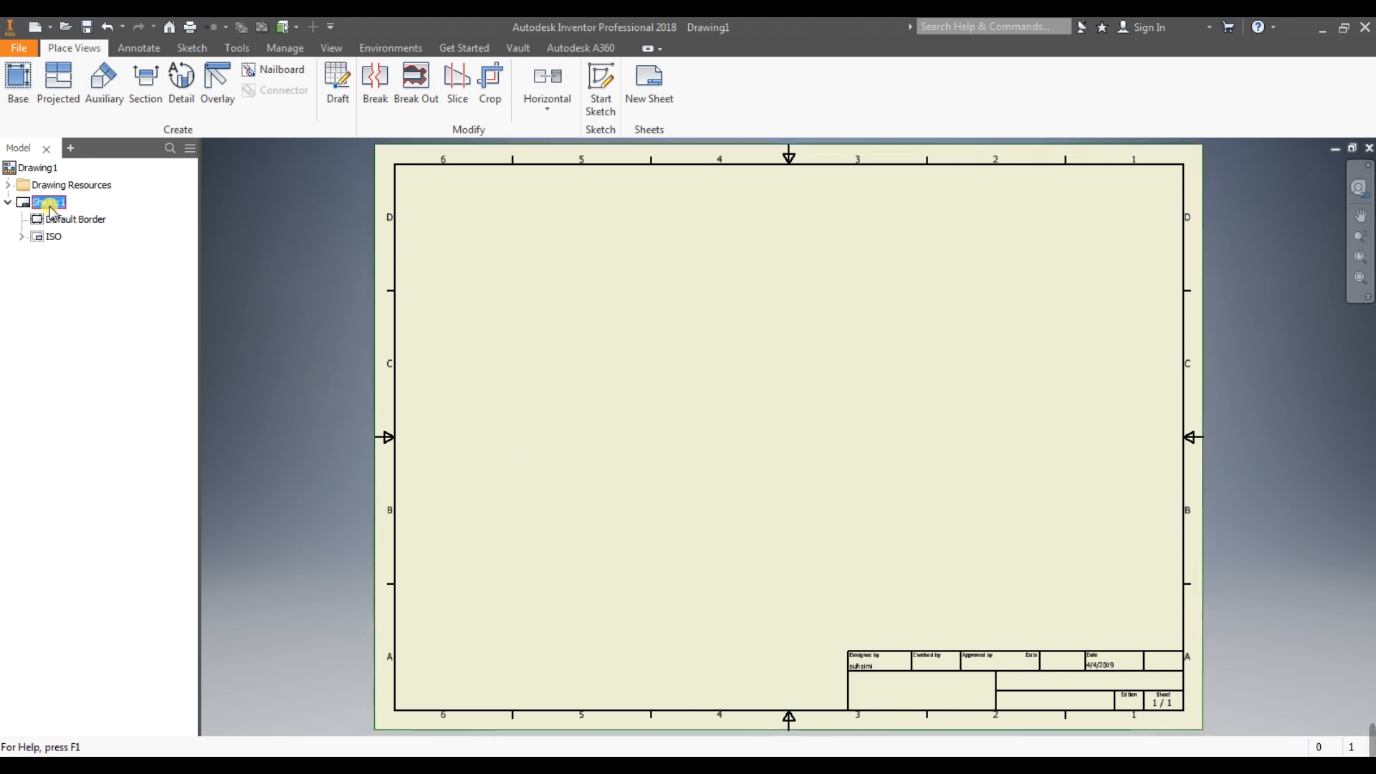
right_click(50, 208)
click(113, 358)
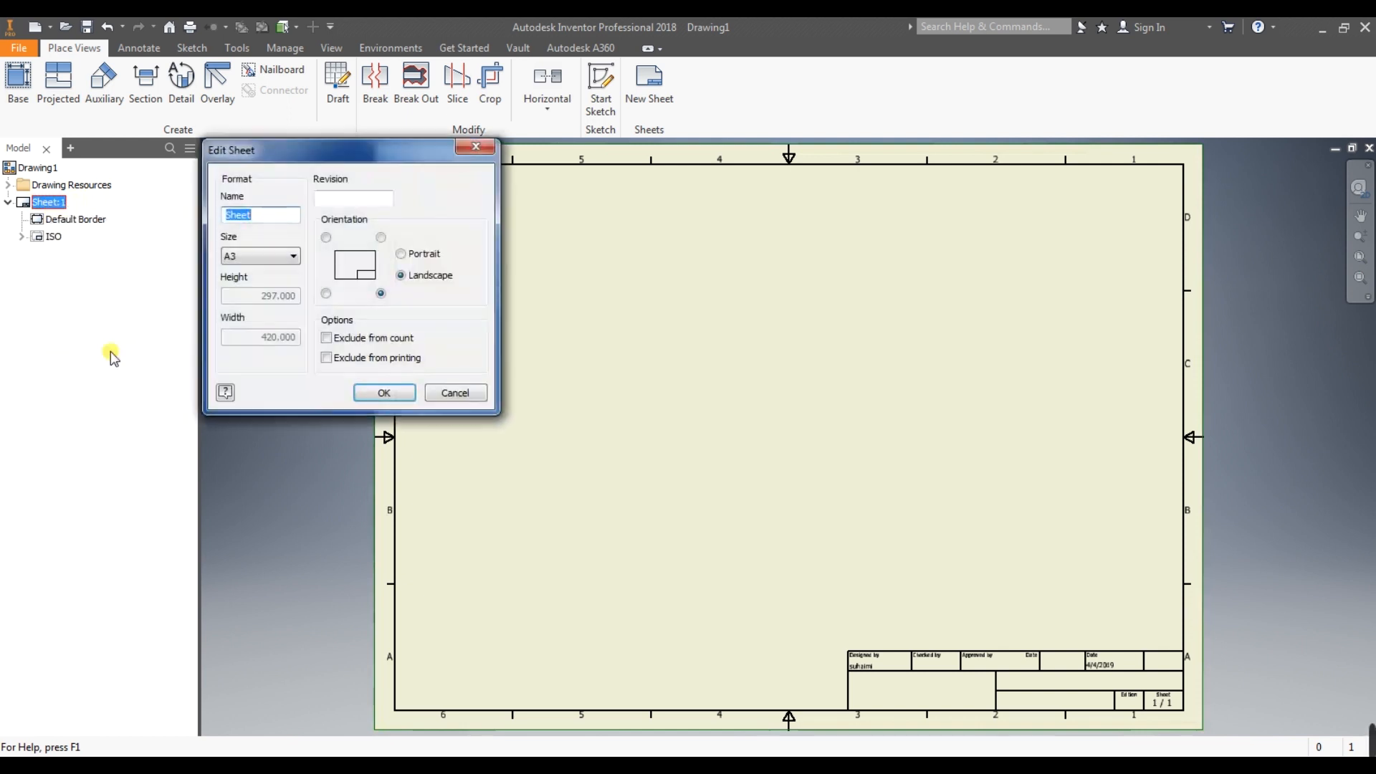
click(278, 258)
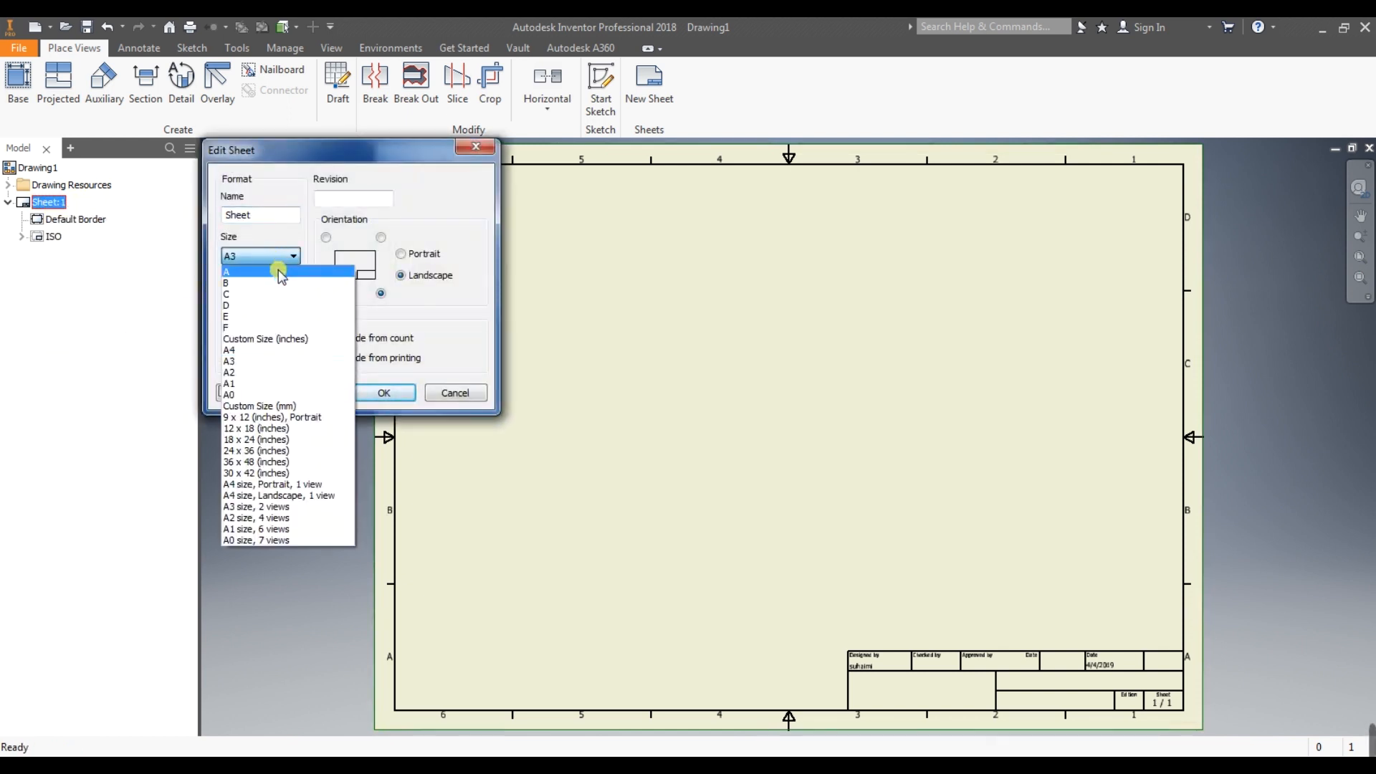
click(279, 351)
click(278, 351)
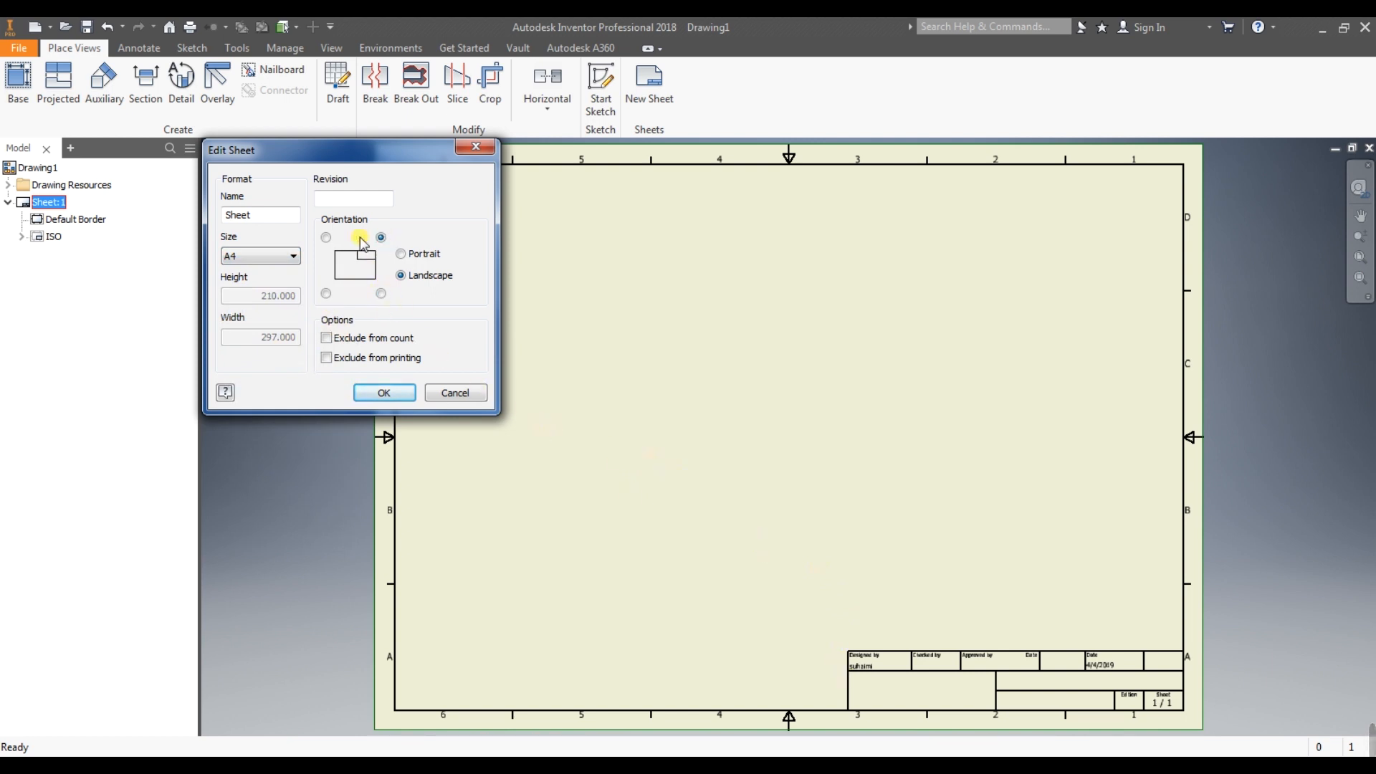
Set the sheet to landscape orientation with the title block in the lower-right corner, and apply the sheet settings
click(326, 237)
click(327, 293)
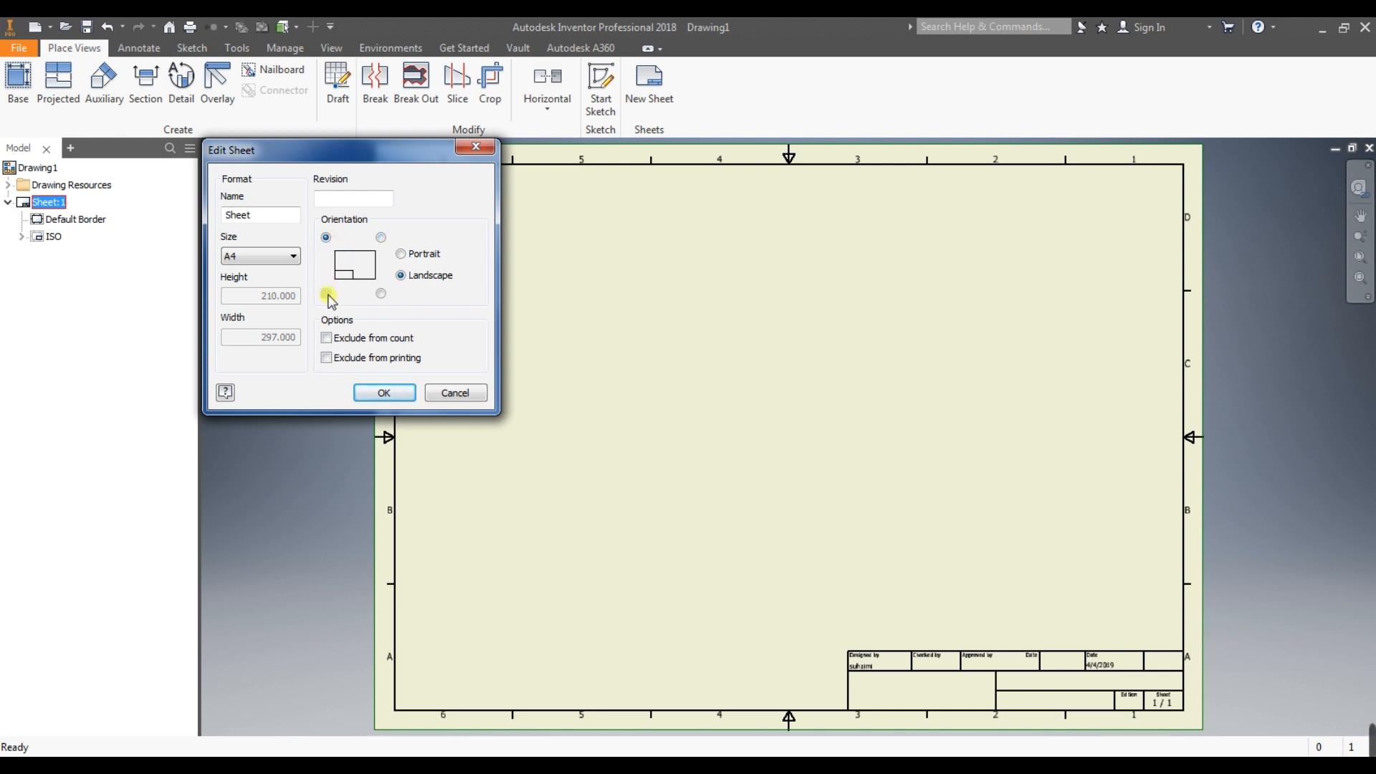
click(380, 294)
click(401, 254)
click(402, 276)
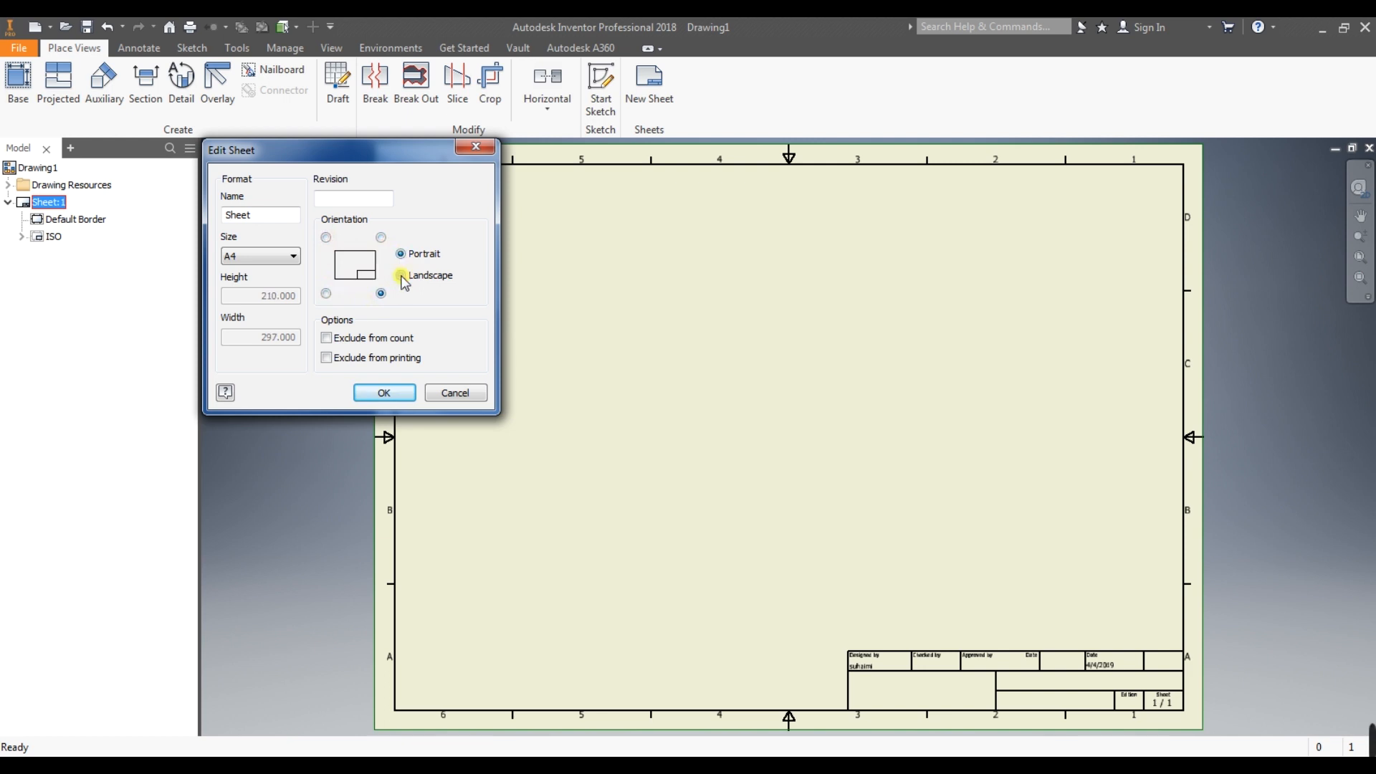
click(399, 392)
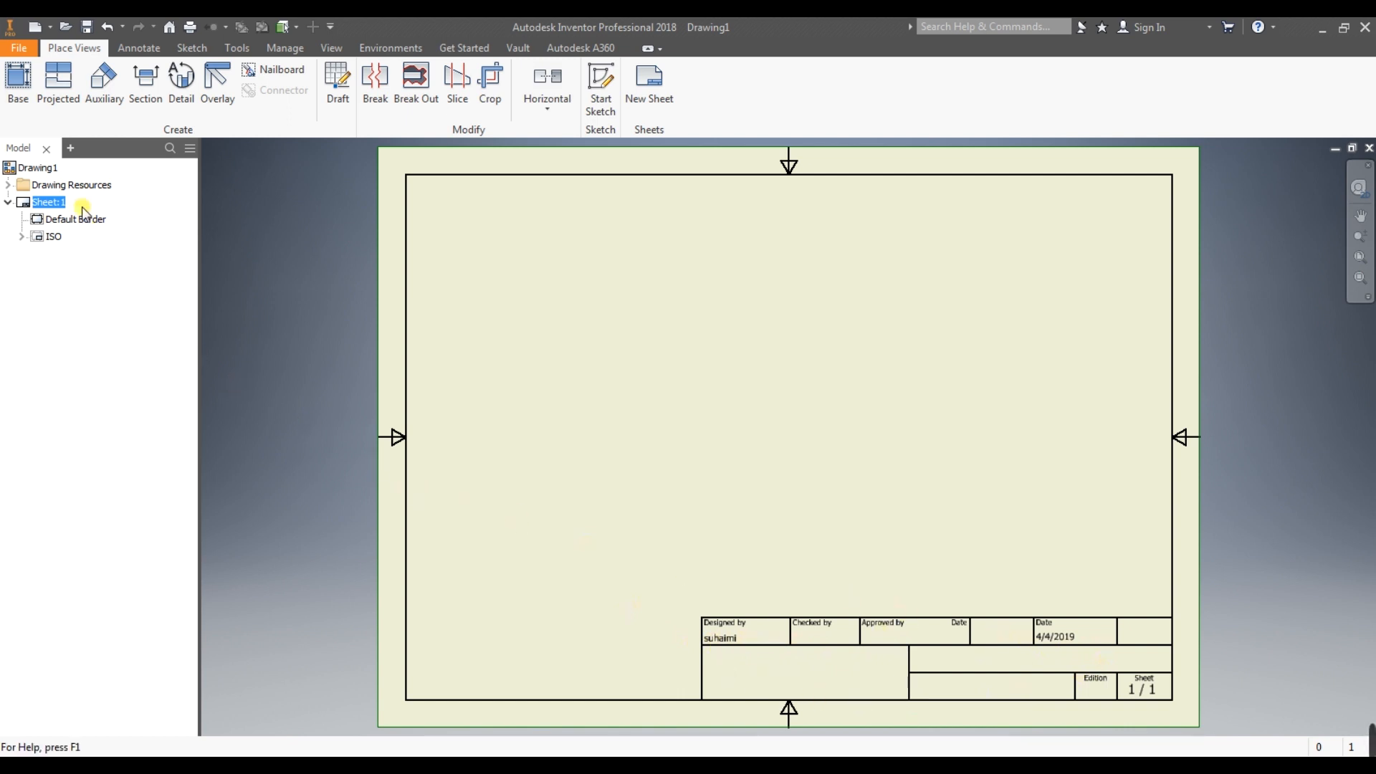
Set the title in the drawing's iProperties to ORTHOGRAPHIC DRAWING
right_click(54, 166)
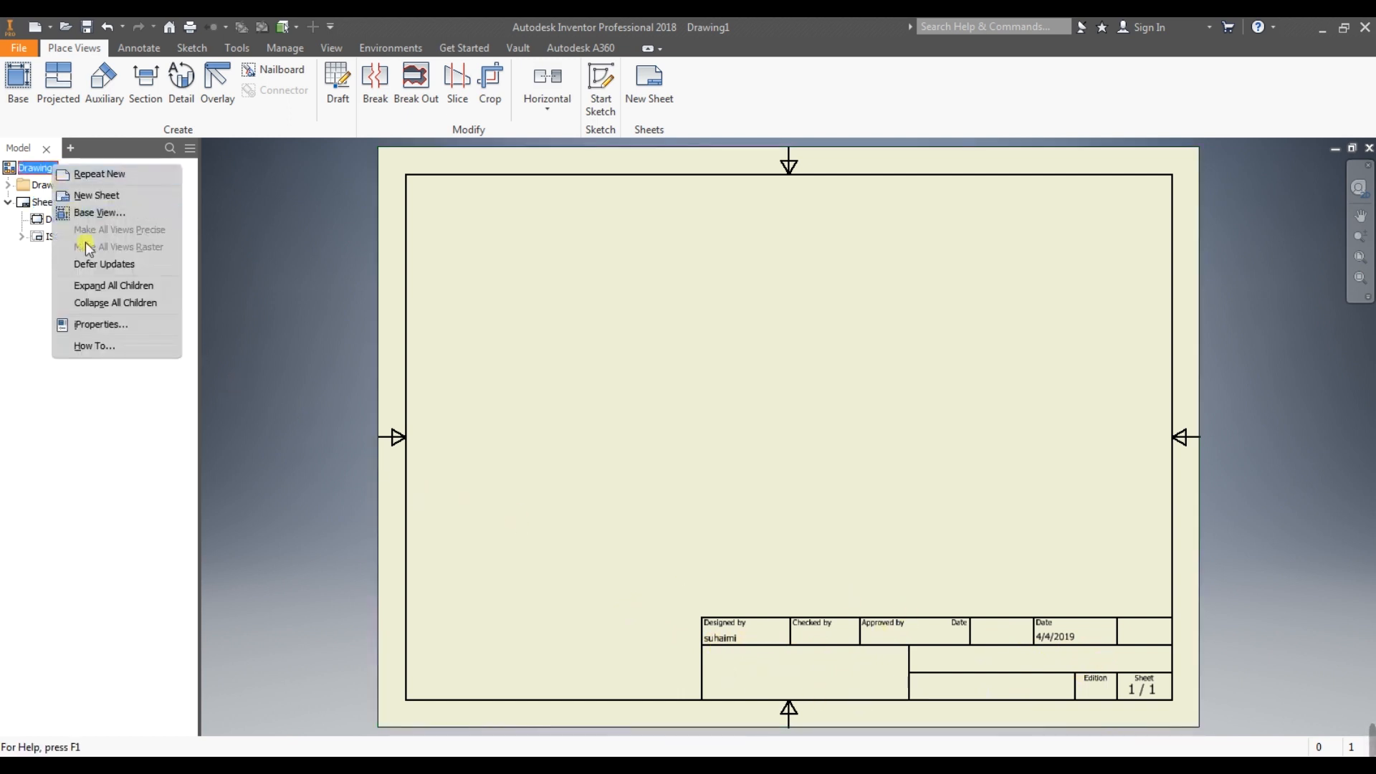
click(96, 324)
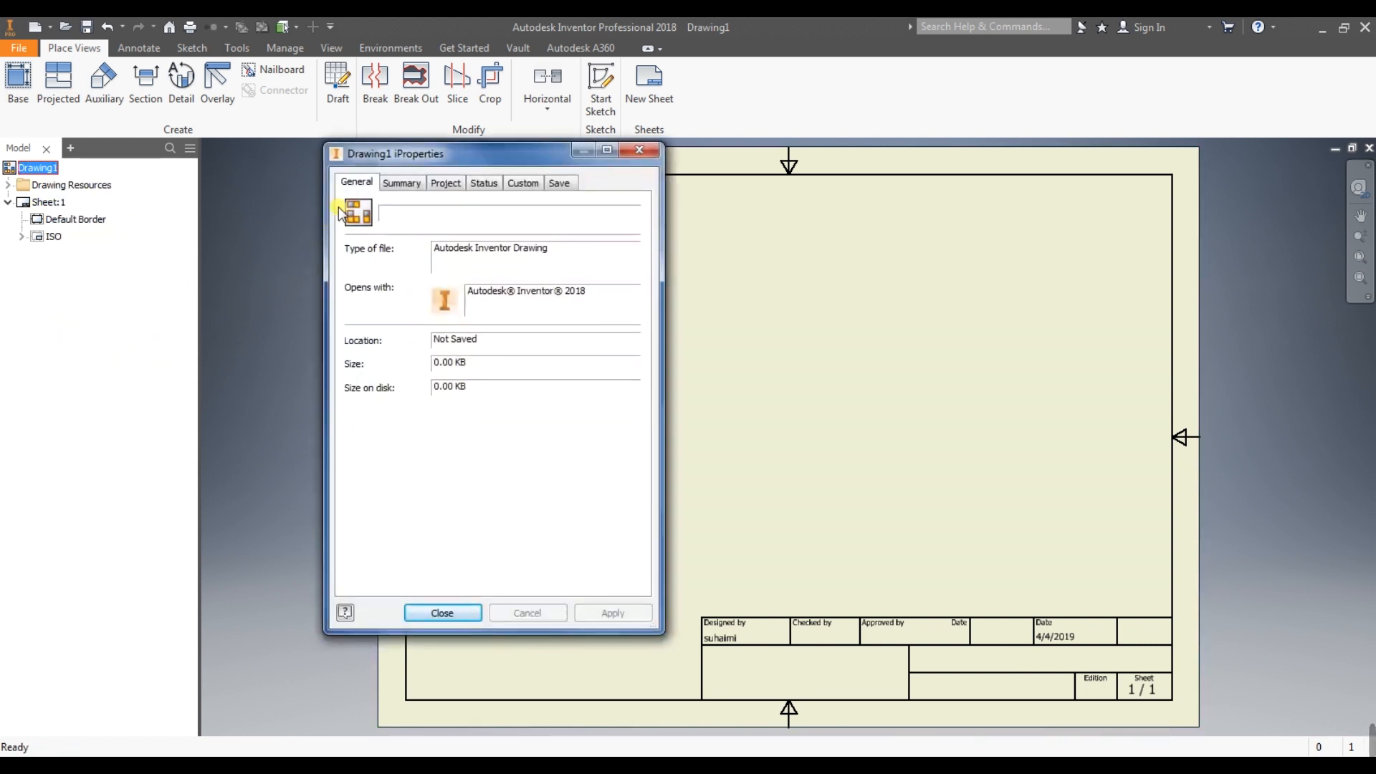
click(418, 184)
click(445, 184)
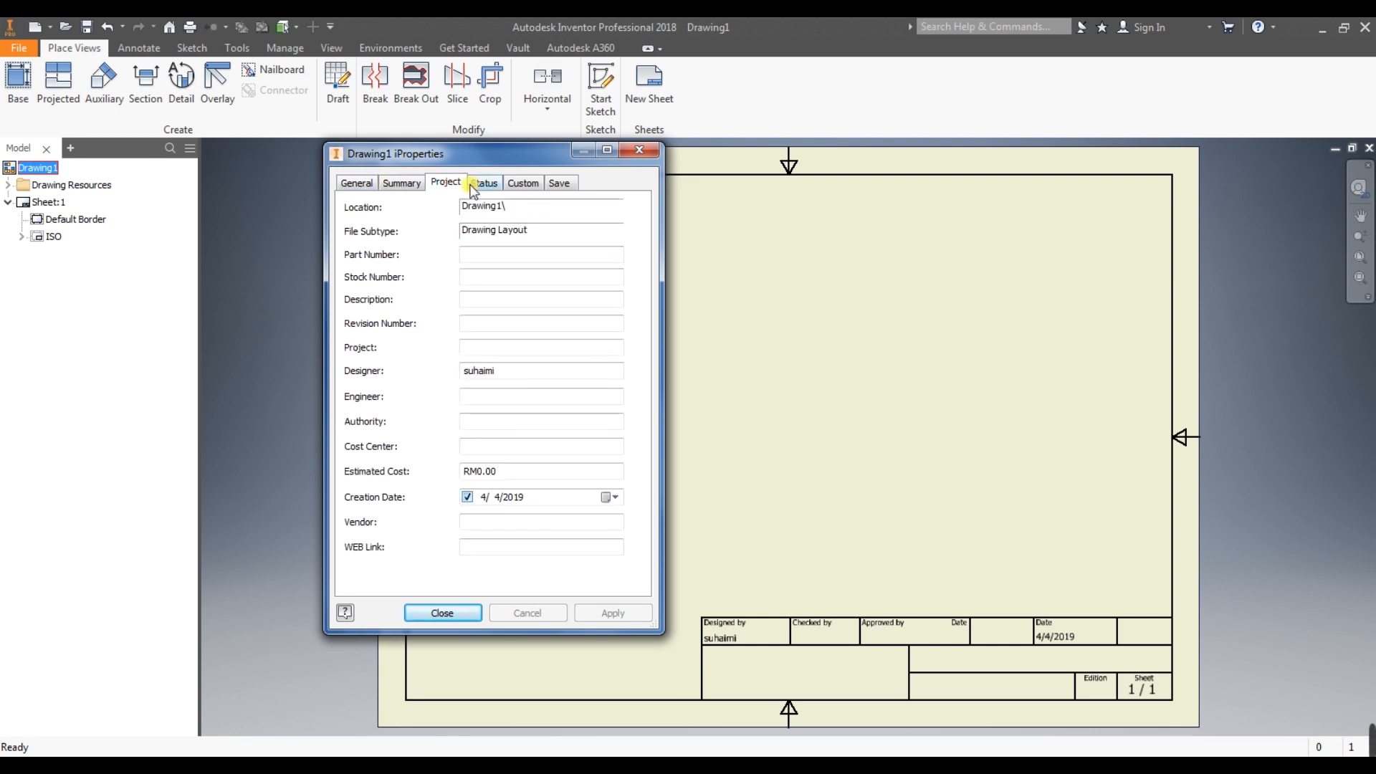
click(487, 184)
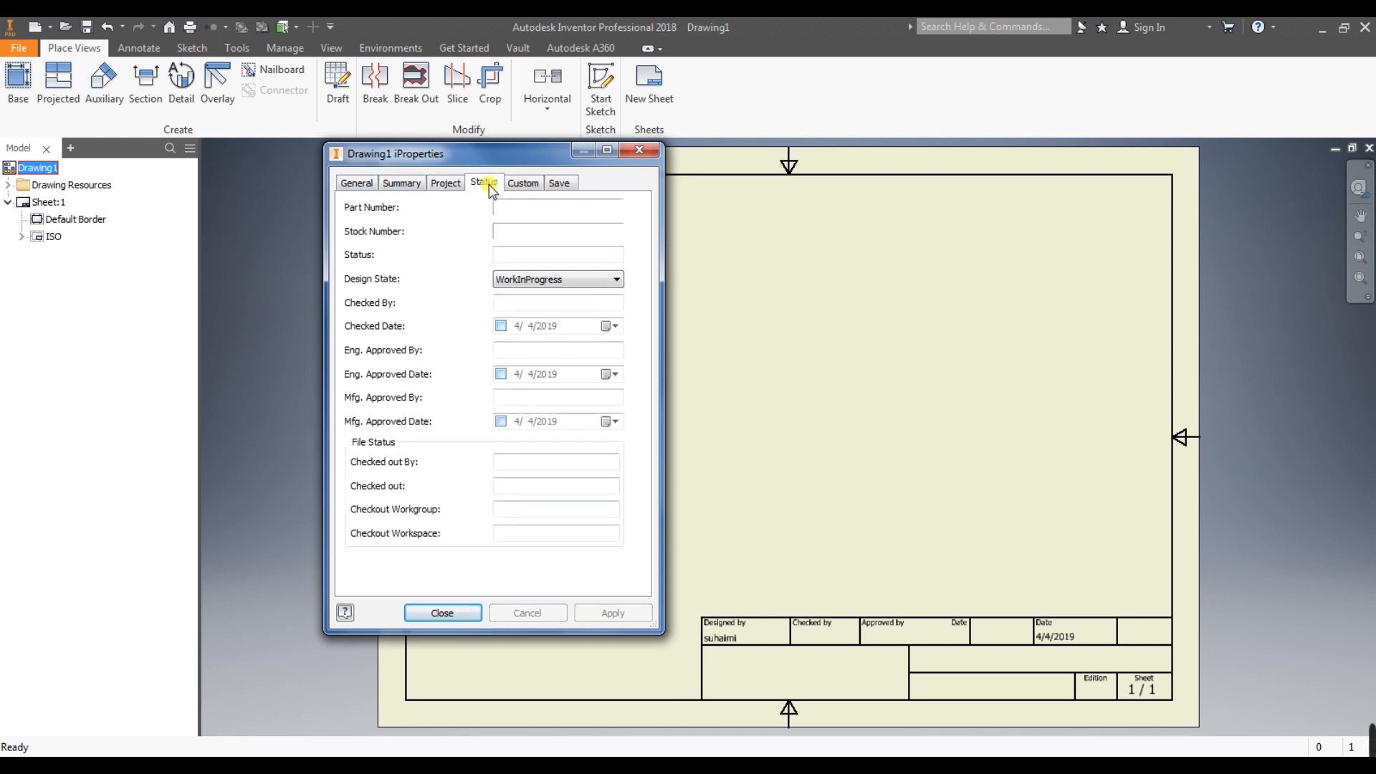
click(414, 186)
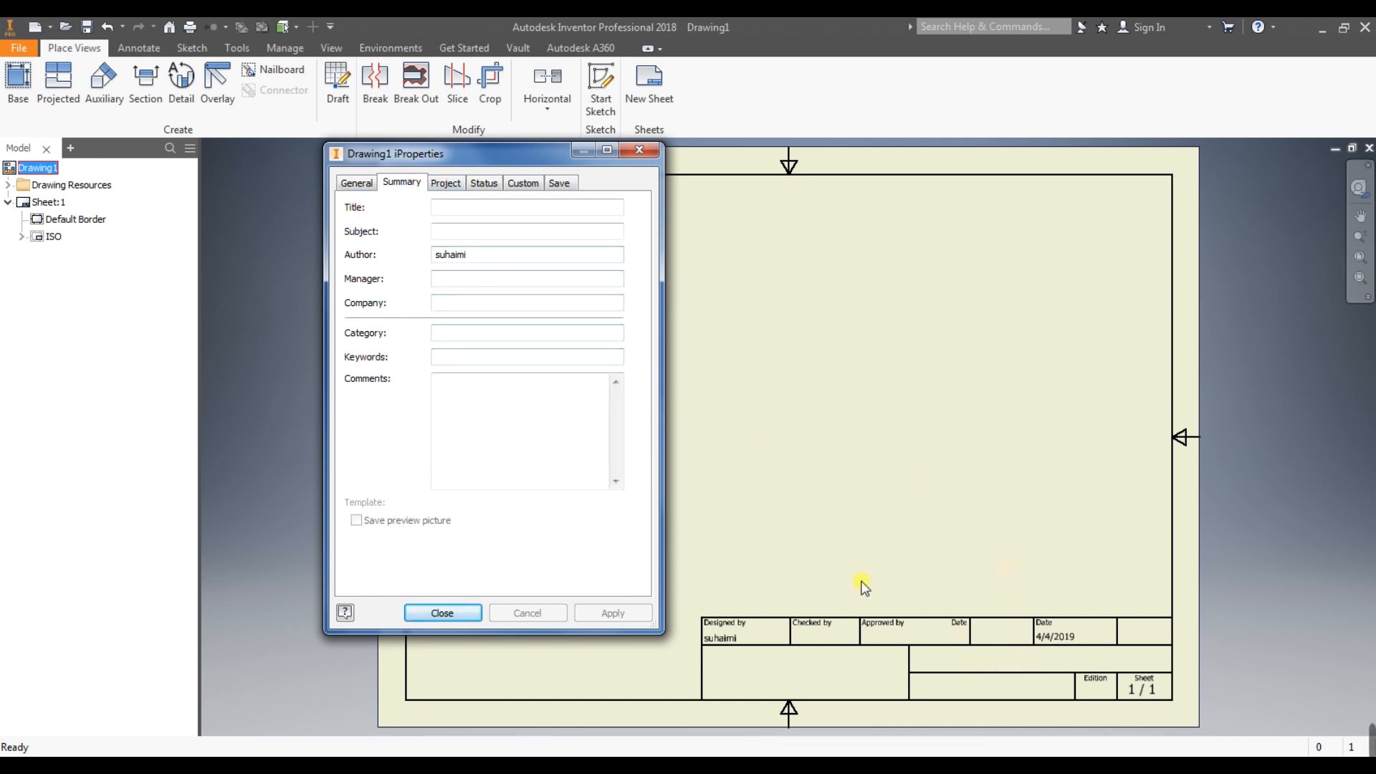
click(478, 206)
text(af)
key(BackSpace)
key(BackSpace)
text(D)
text(R)
key(BackSpace)
key(BackSpace)
text(ORTHOGRAPHIC )
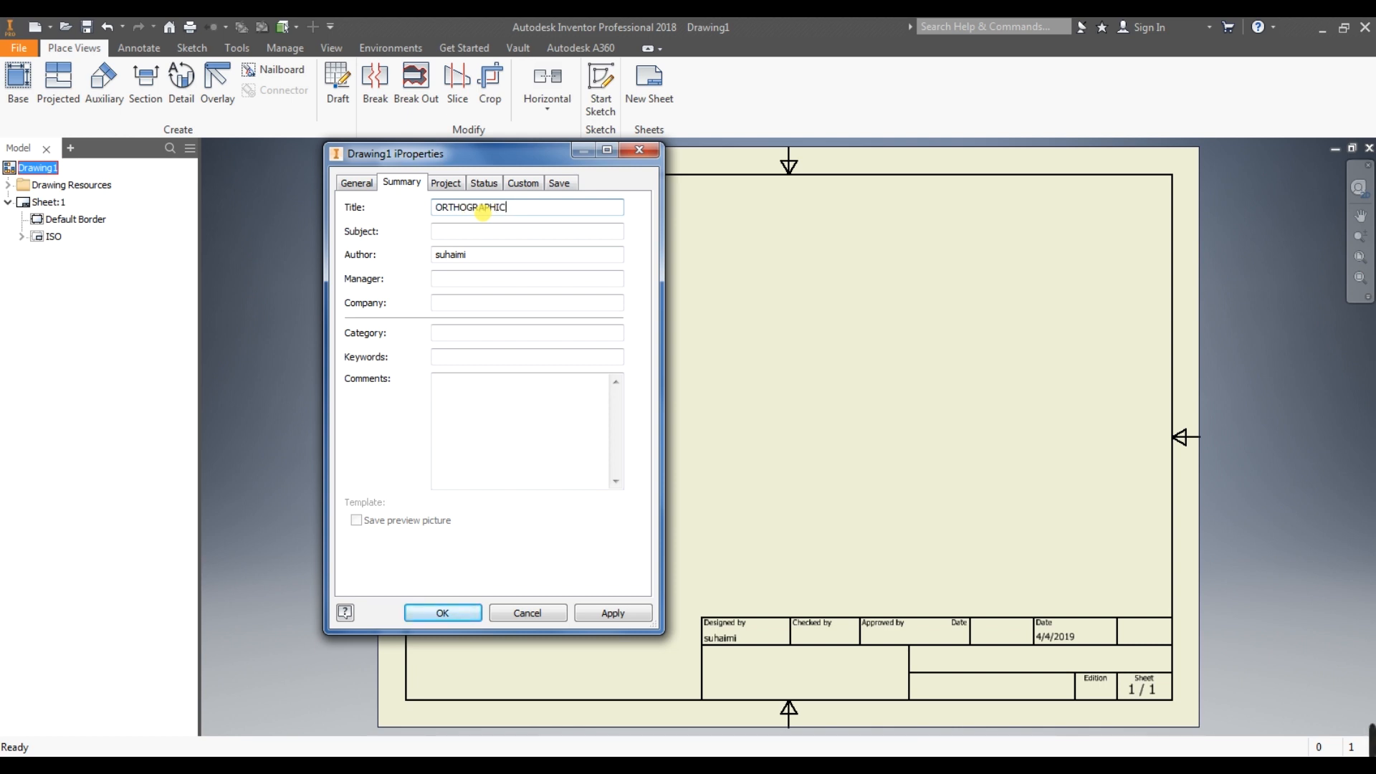
text(DRAWING)
Enter the author's full name and the studio's company name in the drawing's summary properties
double_click(450, 255)
text(SUHAIMI SAID)
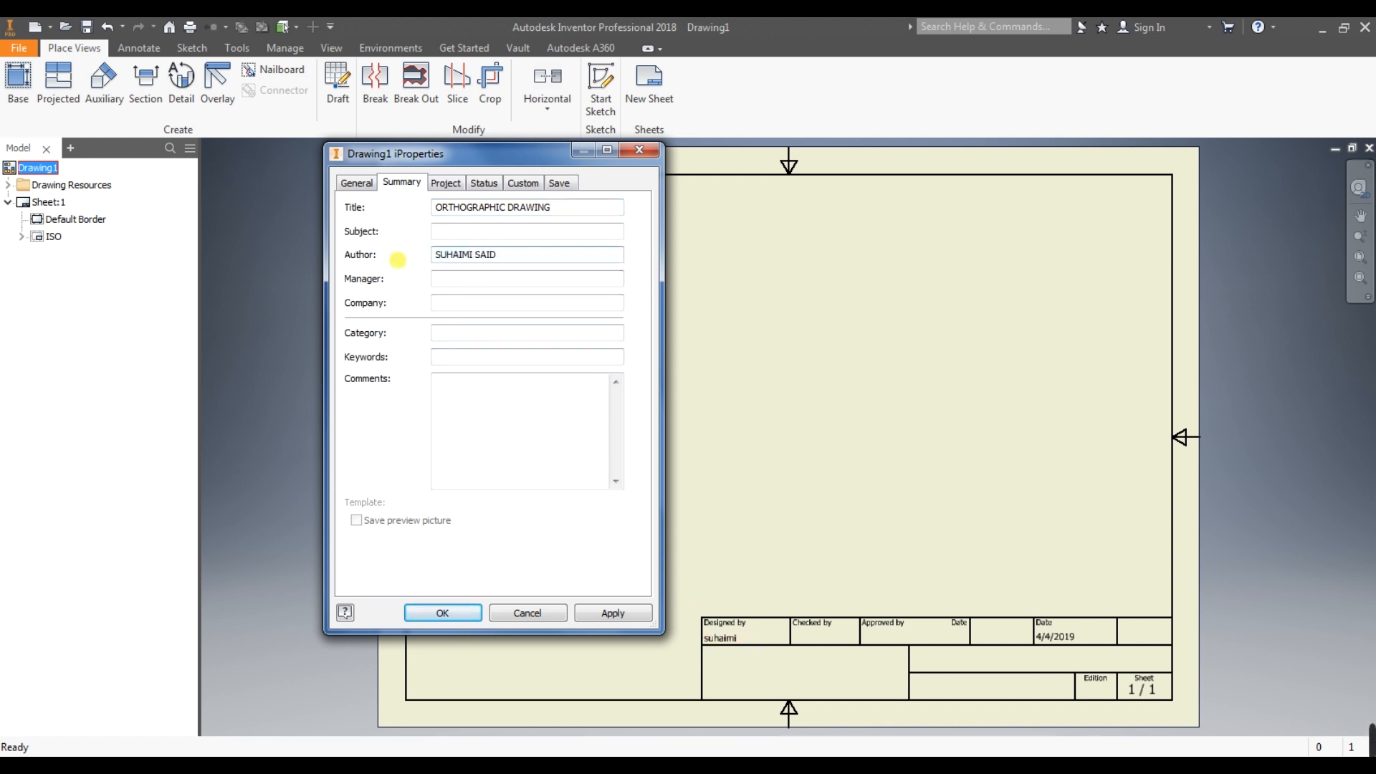
click(509, 306)
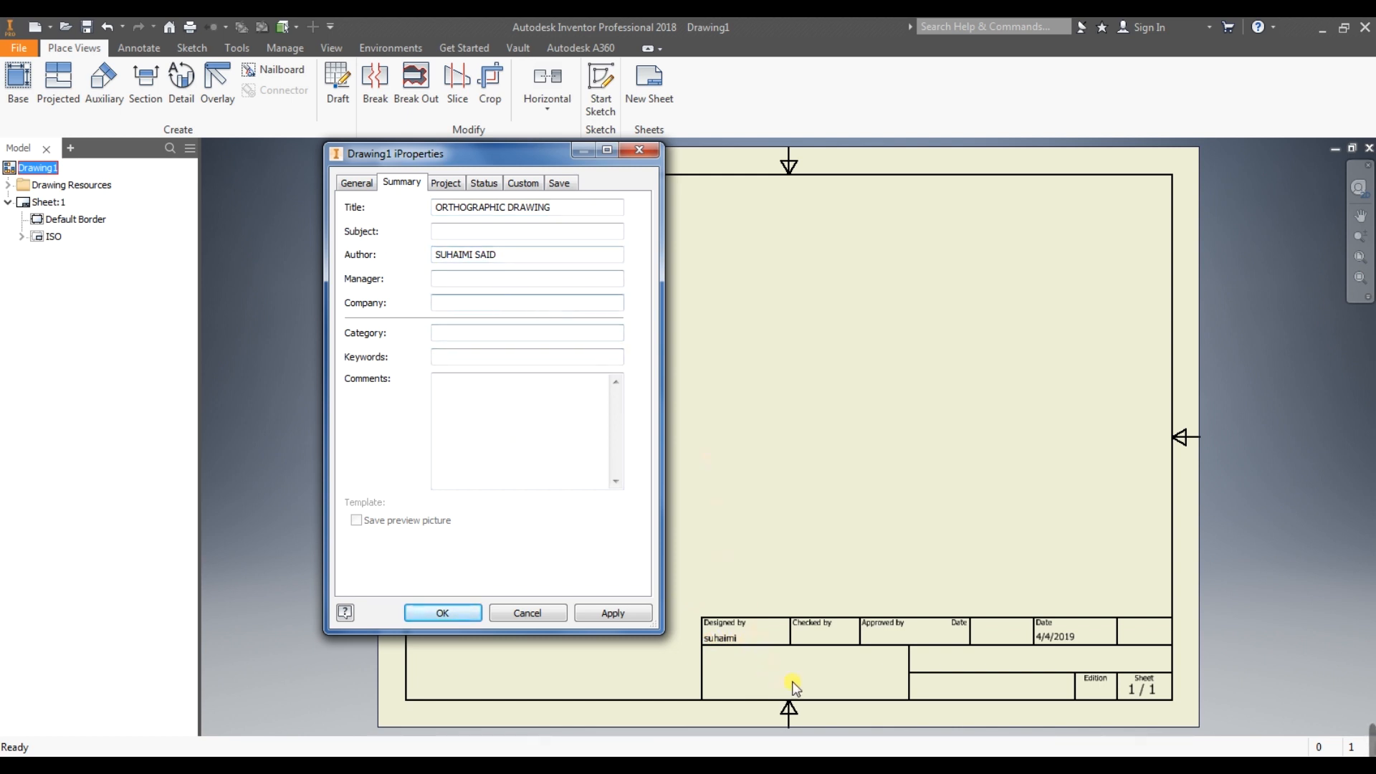
click(494, 304)
text(SUHAIMI SAID STUDIO)
Set the drawing's part number to PRESS TOOLS, check the creation date and status properties, and apply the iProperties
click(443, 185)
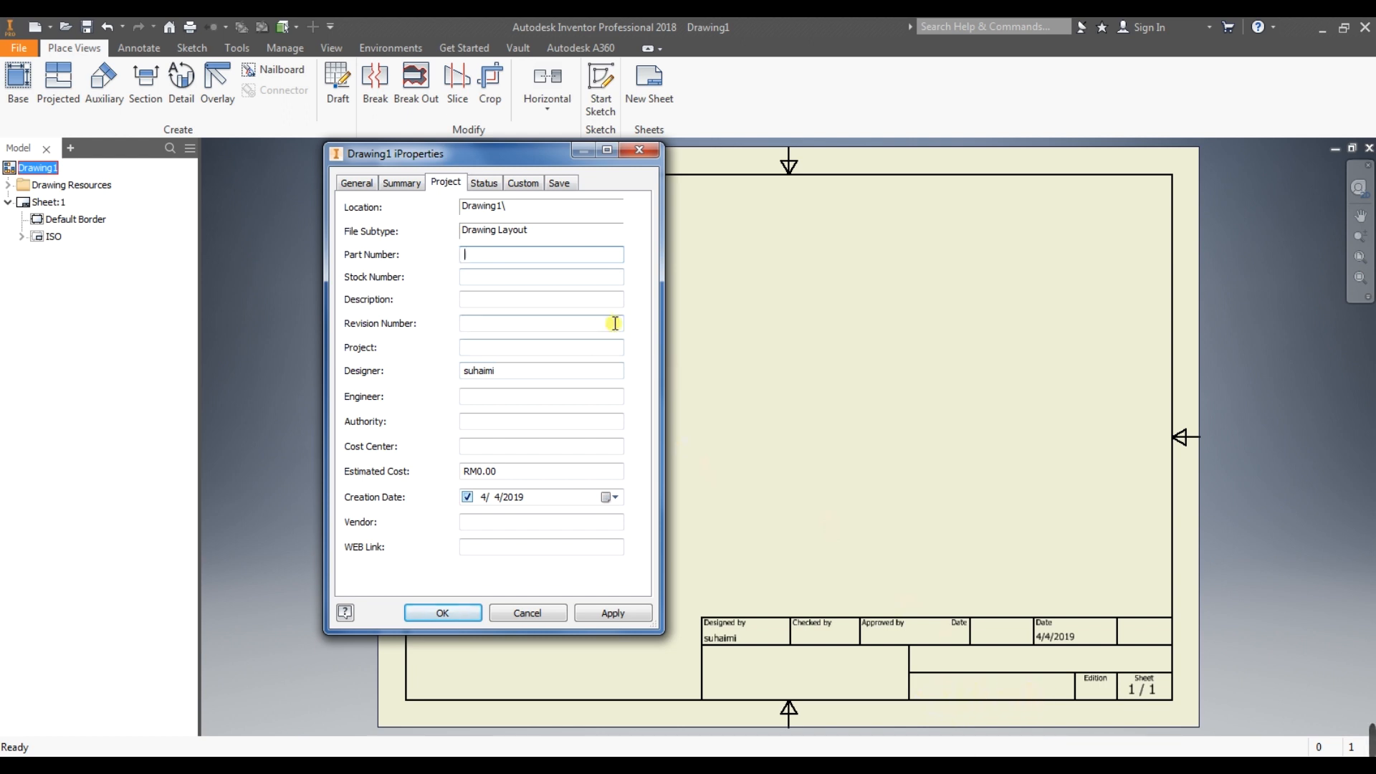
text(PRESS TOOLS)
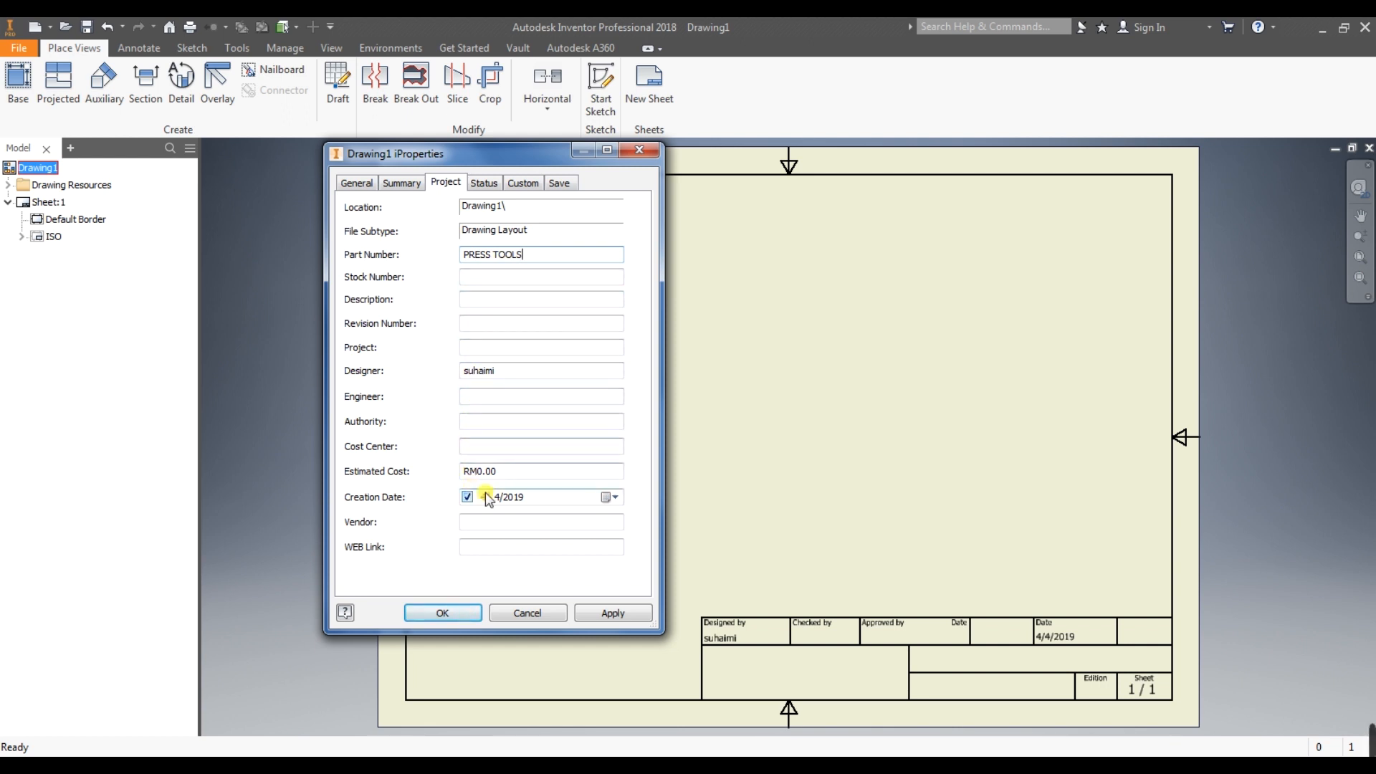
click(593, 494)
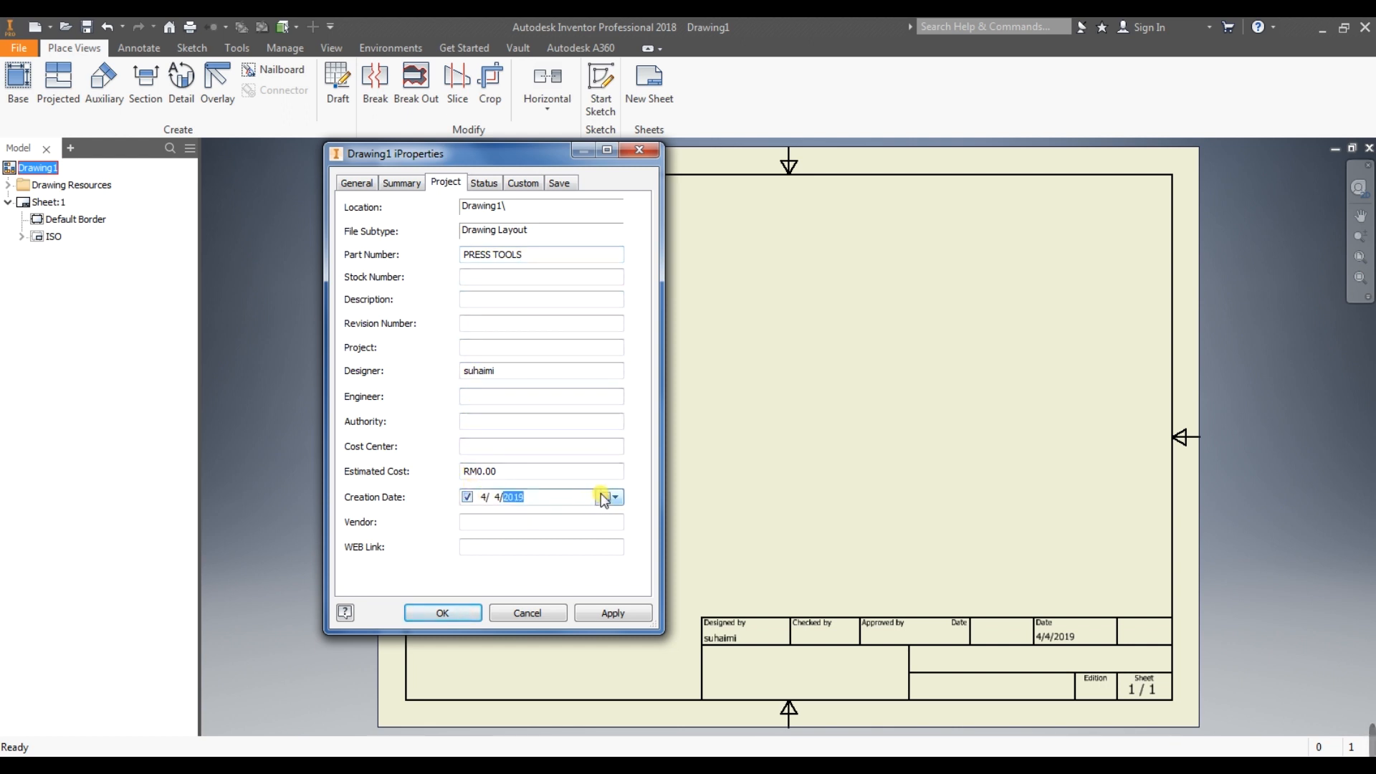
click(608, 497)
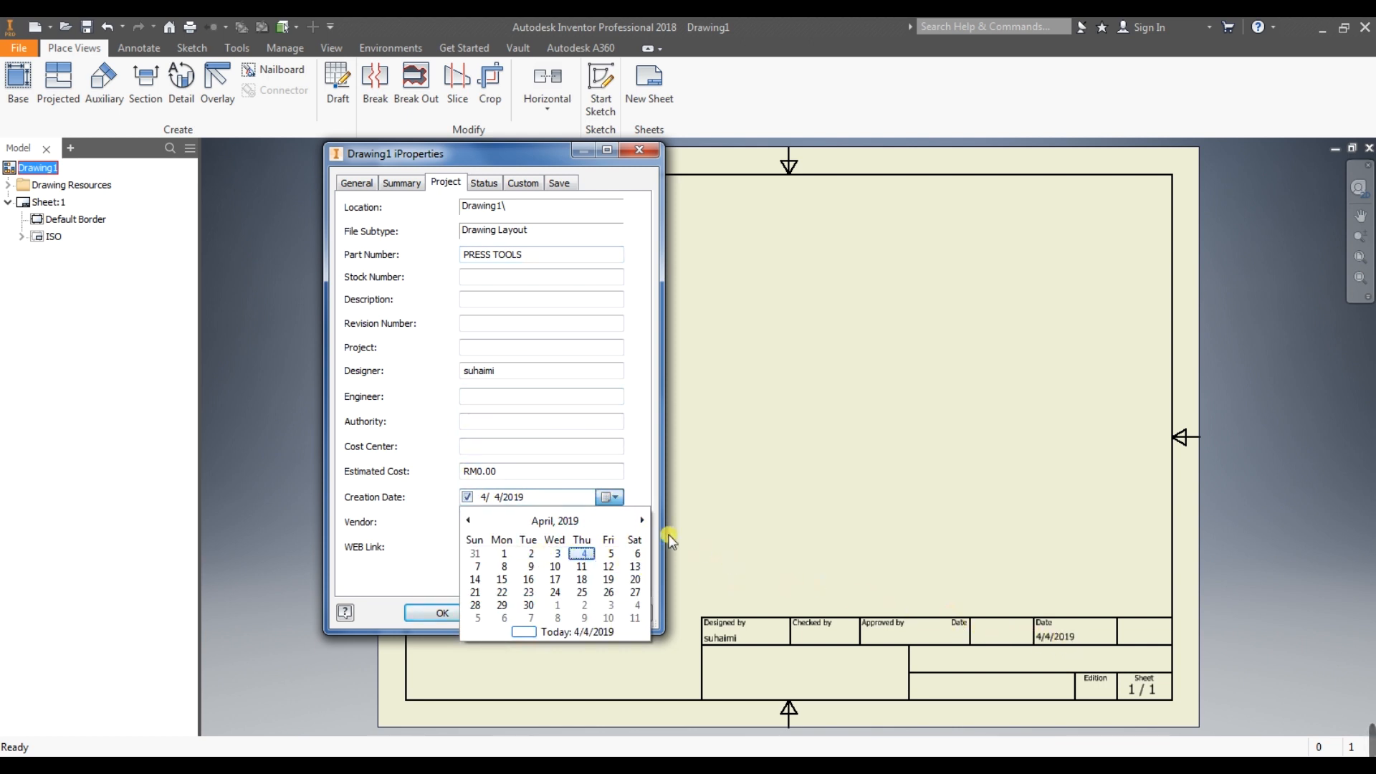
click(617, 504)
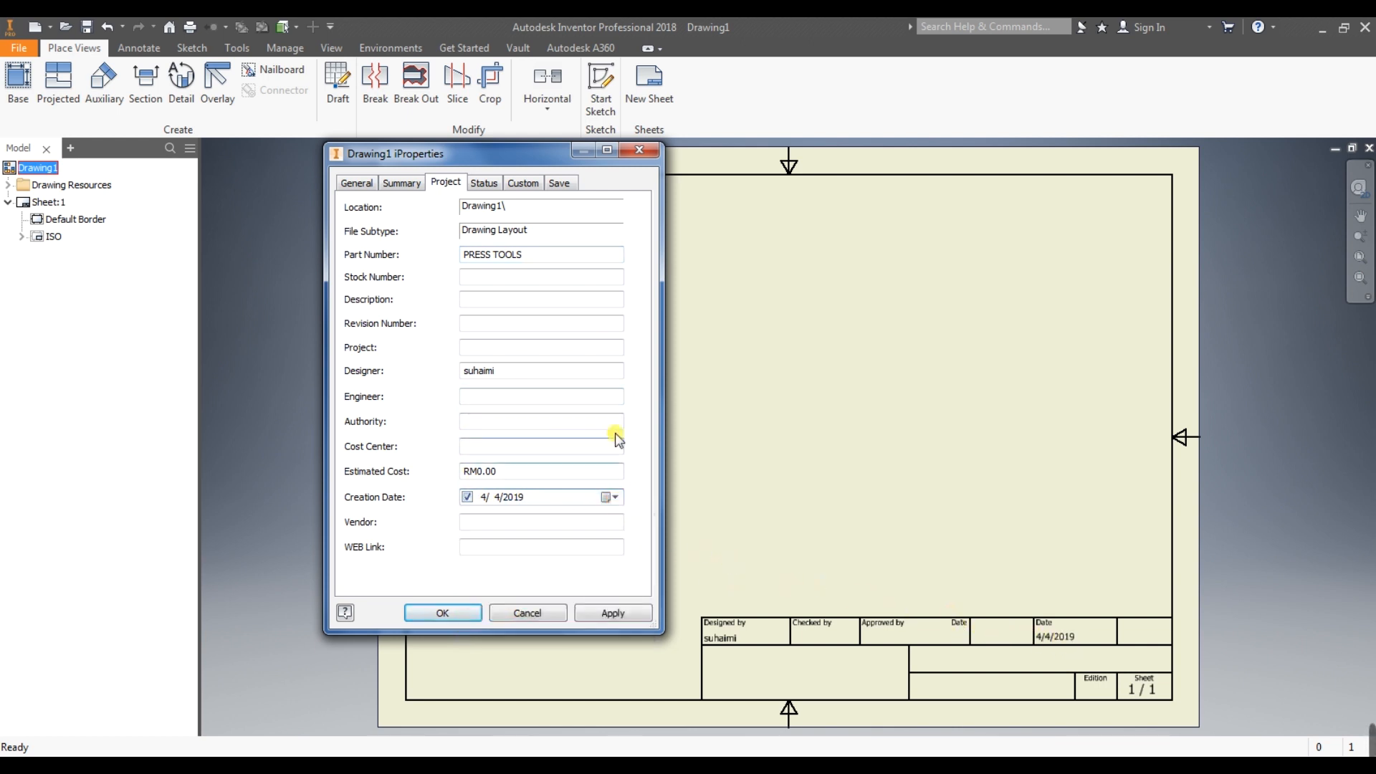
click(481, 185)
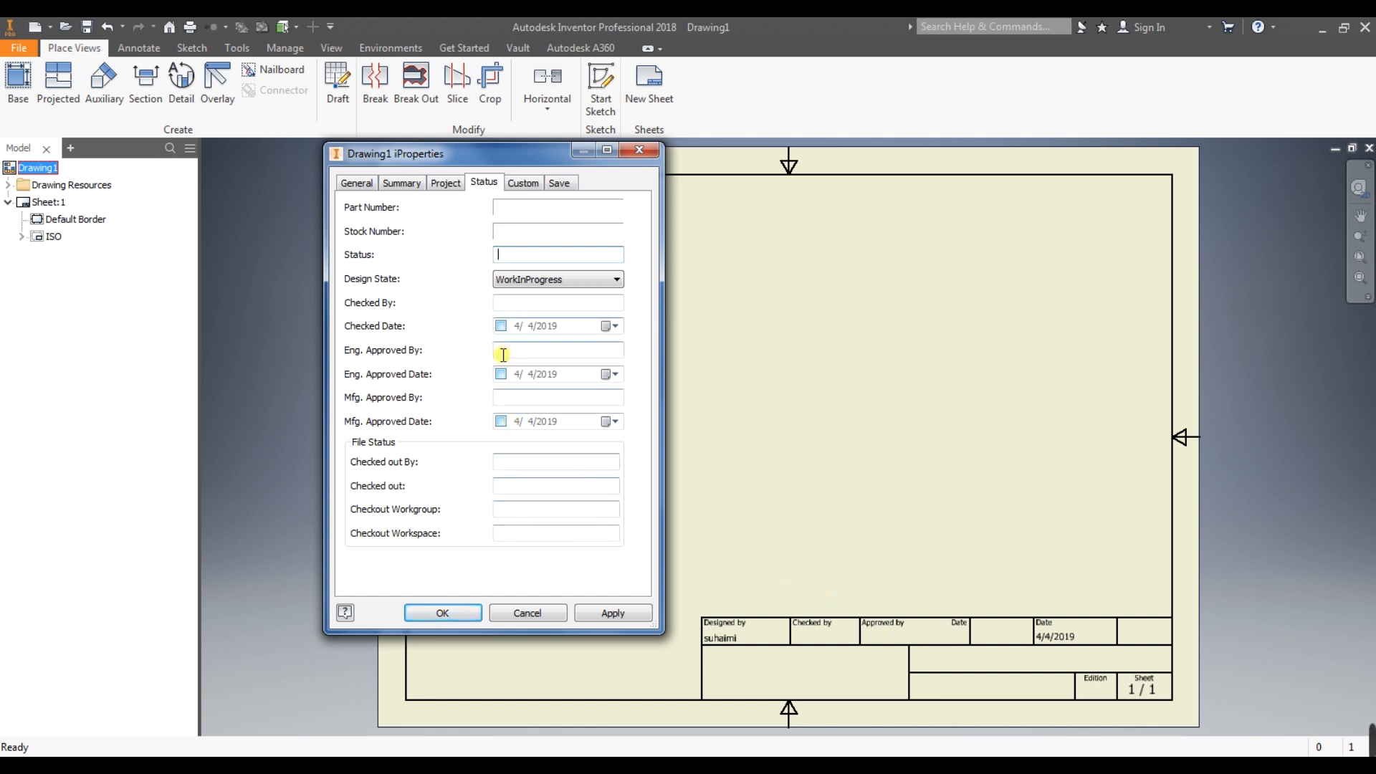
click(459, 612)
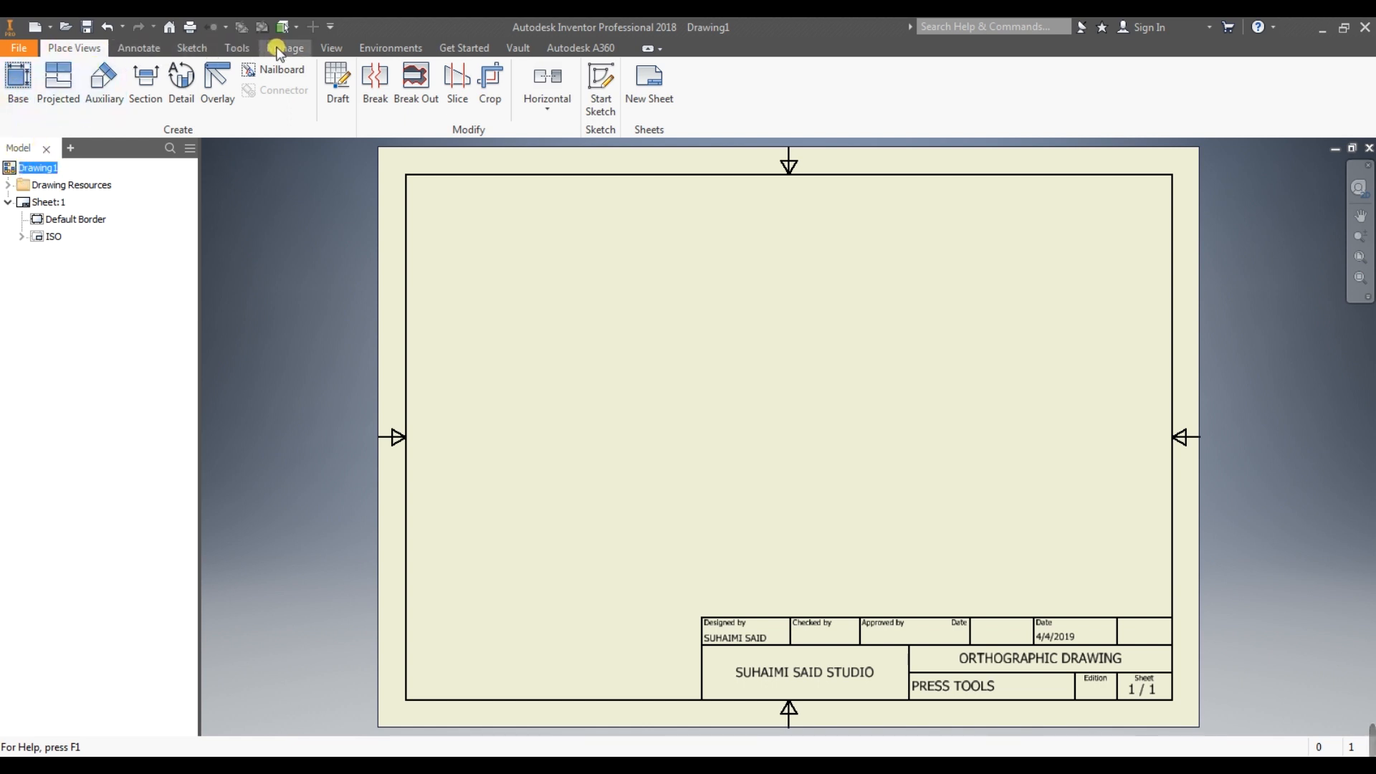
Set the projection type of the Default Standard (ISO) to Third Angle in the style editor
click(277, 50)
click(273, 101)
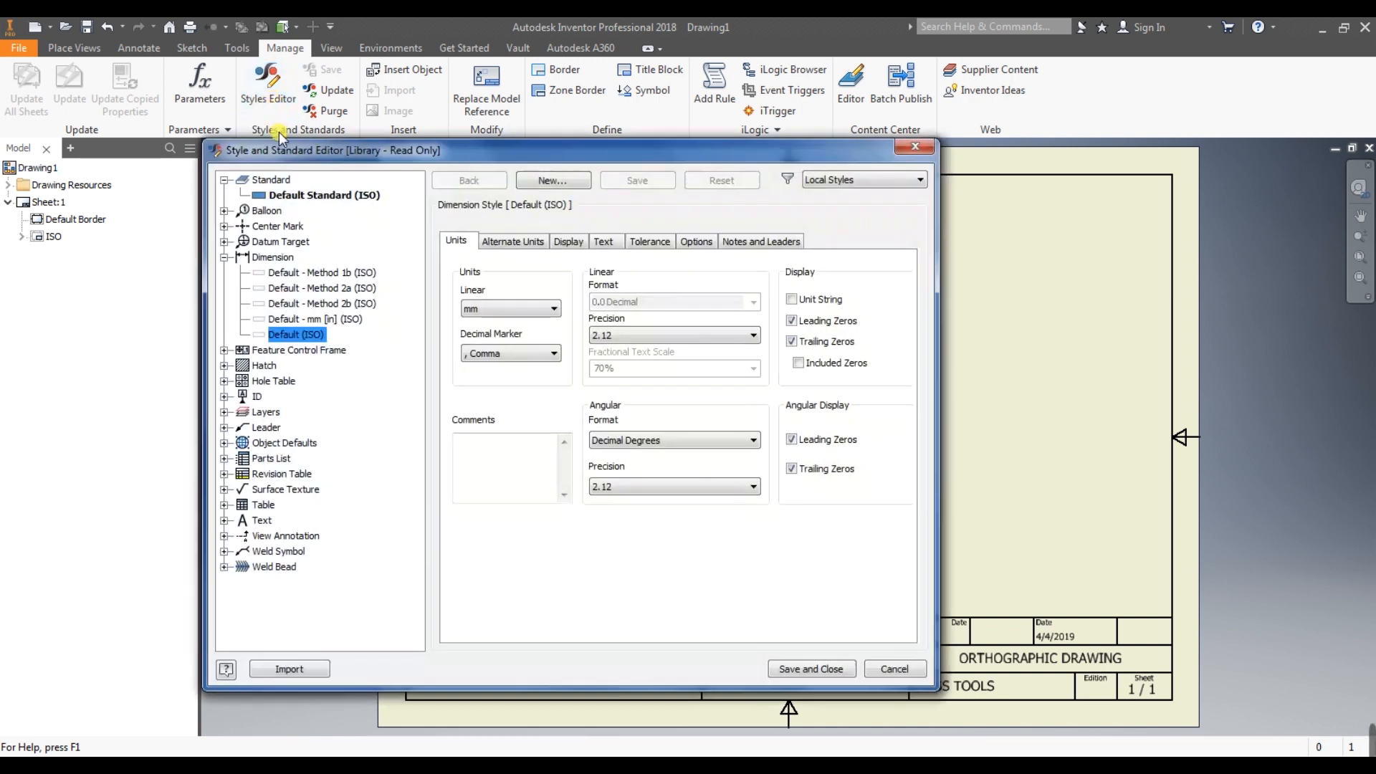
click(308, 198)
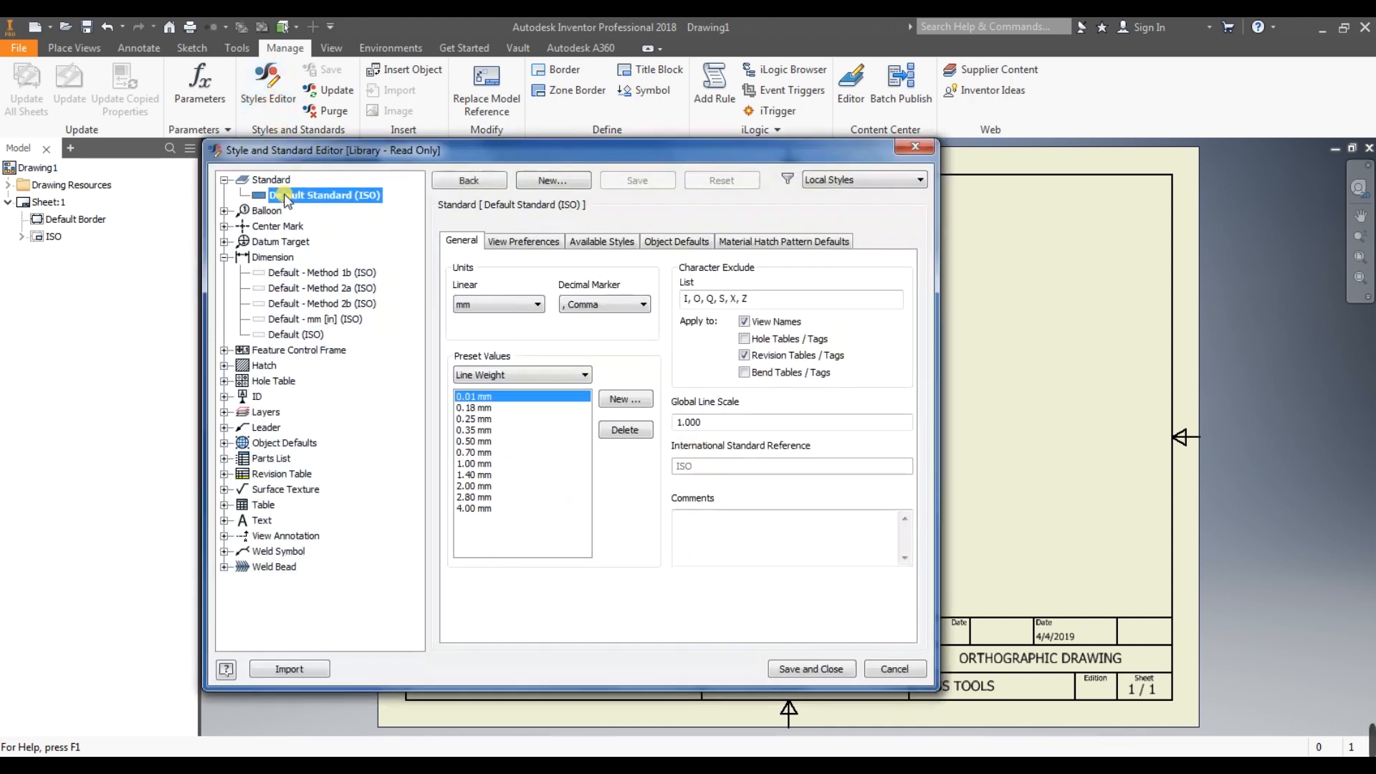
click(509, 241)
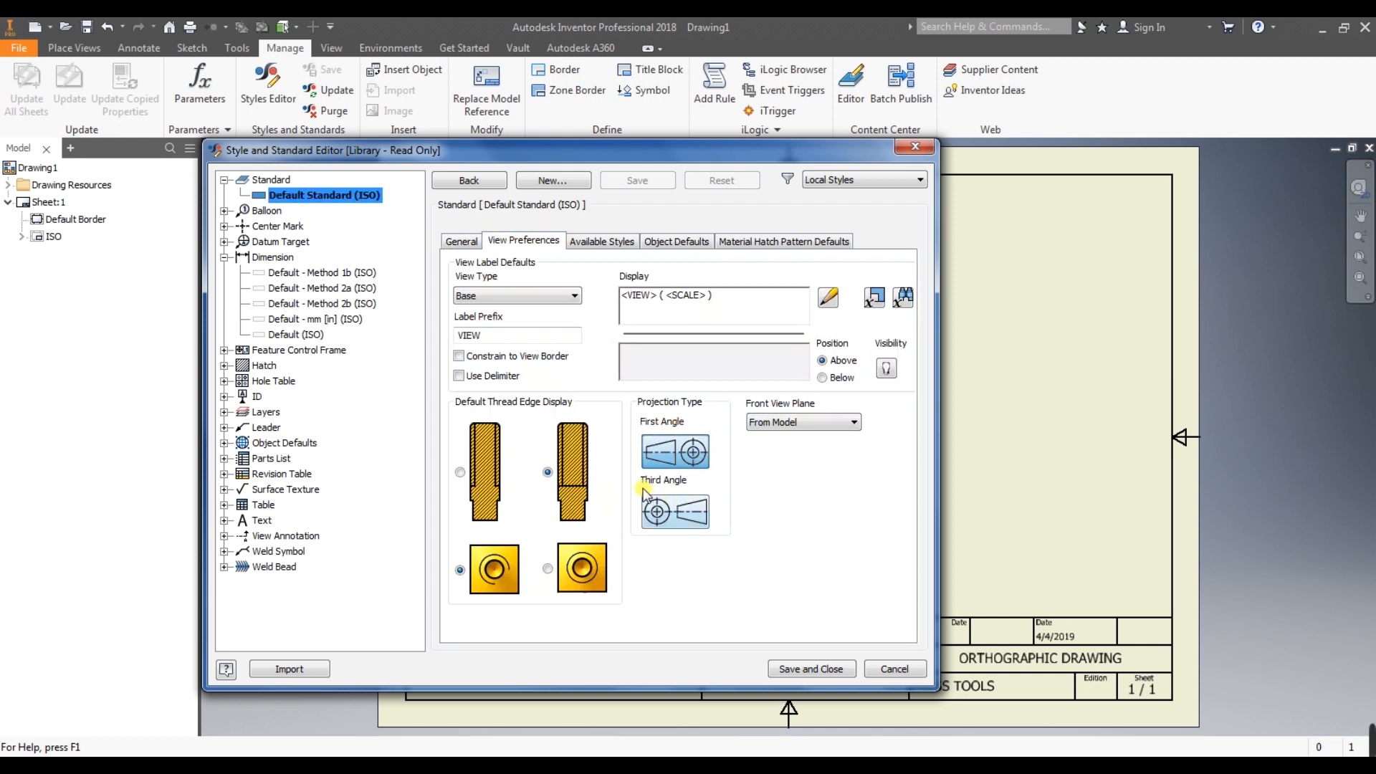
click(681, 518)
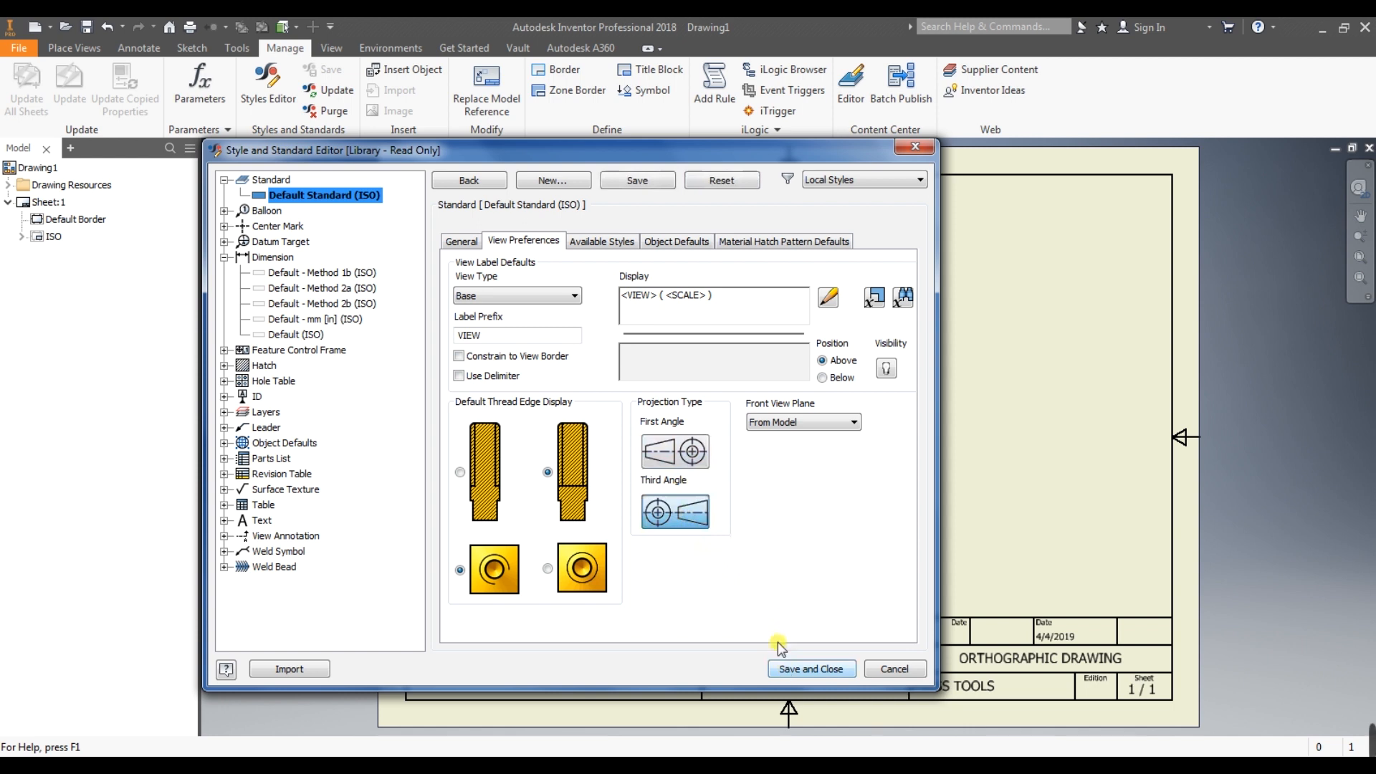
Save the standard's edits, set the Default (ISO) dimension style's decimal marker to Period, and save the style changes
click(224, 256)
click(225, 256)
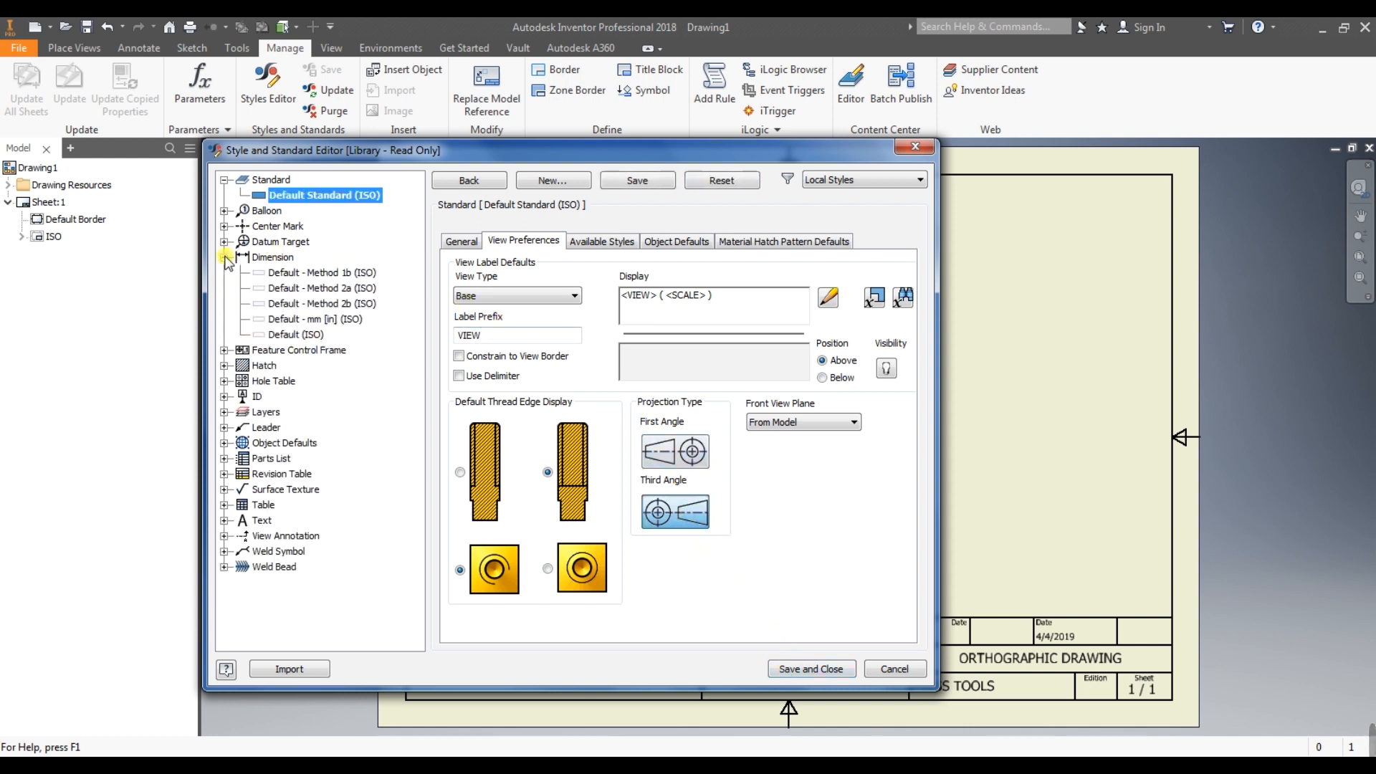
click(279, 335)
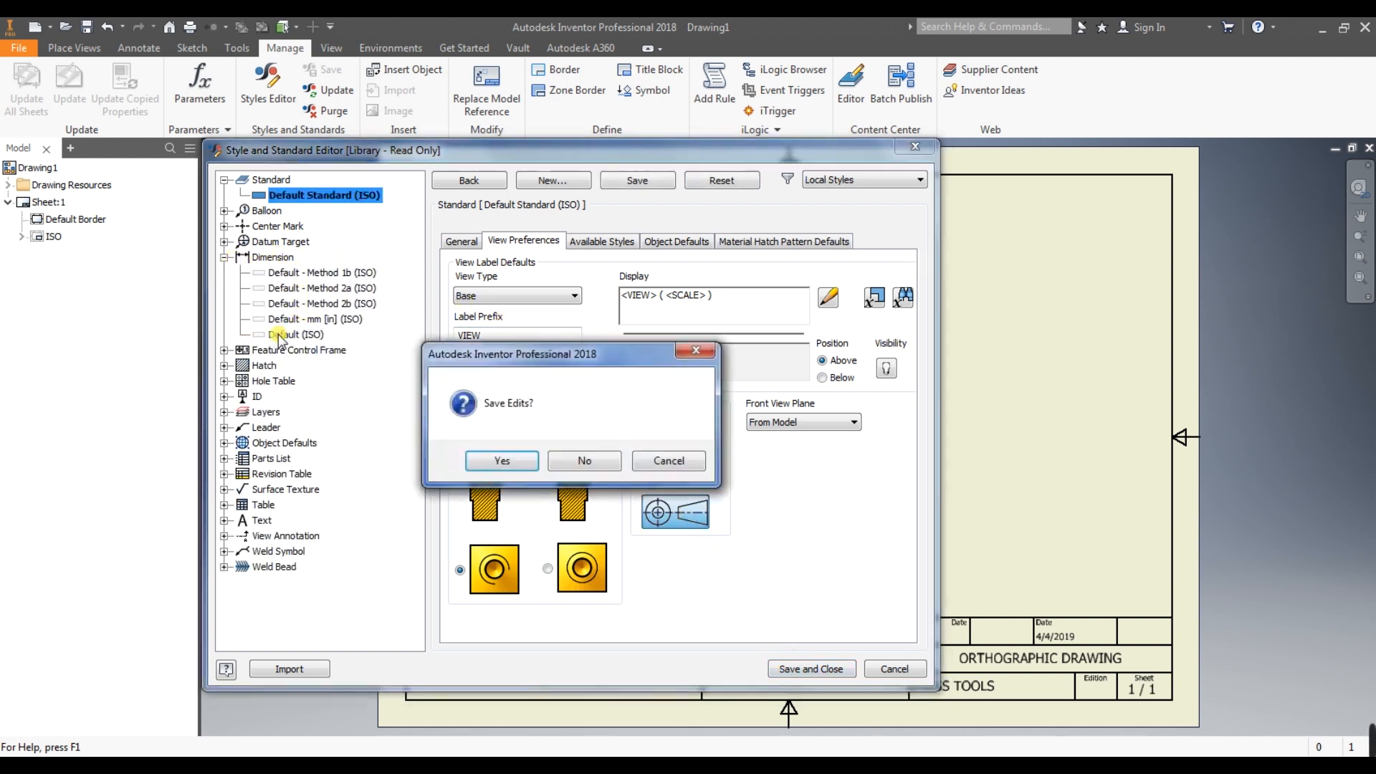
click(473, 462)
click(476, 357)
click(482, 376)
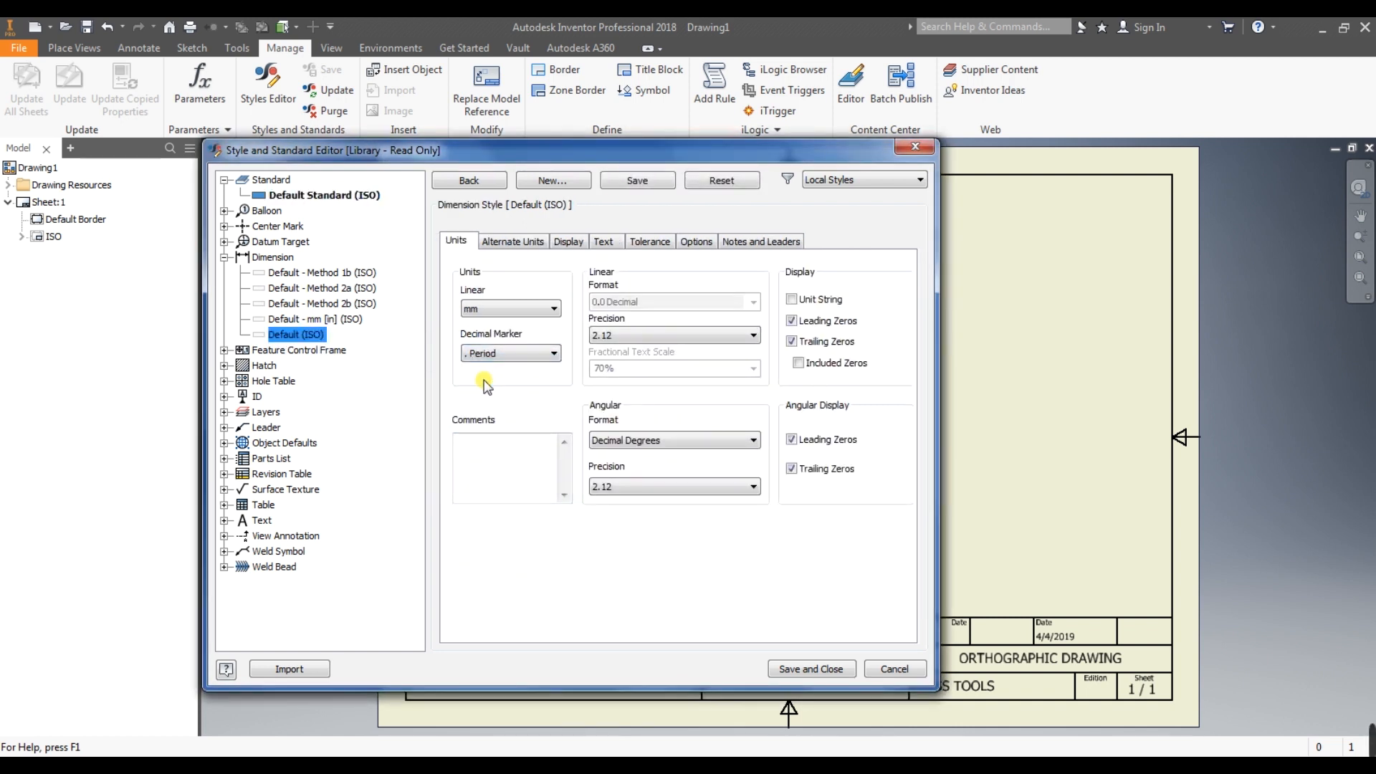
click(786, 669)
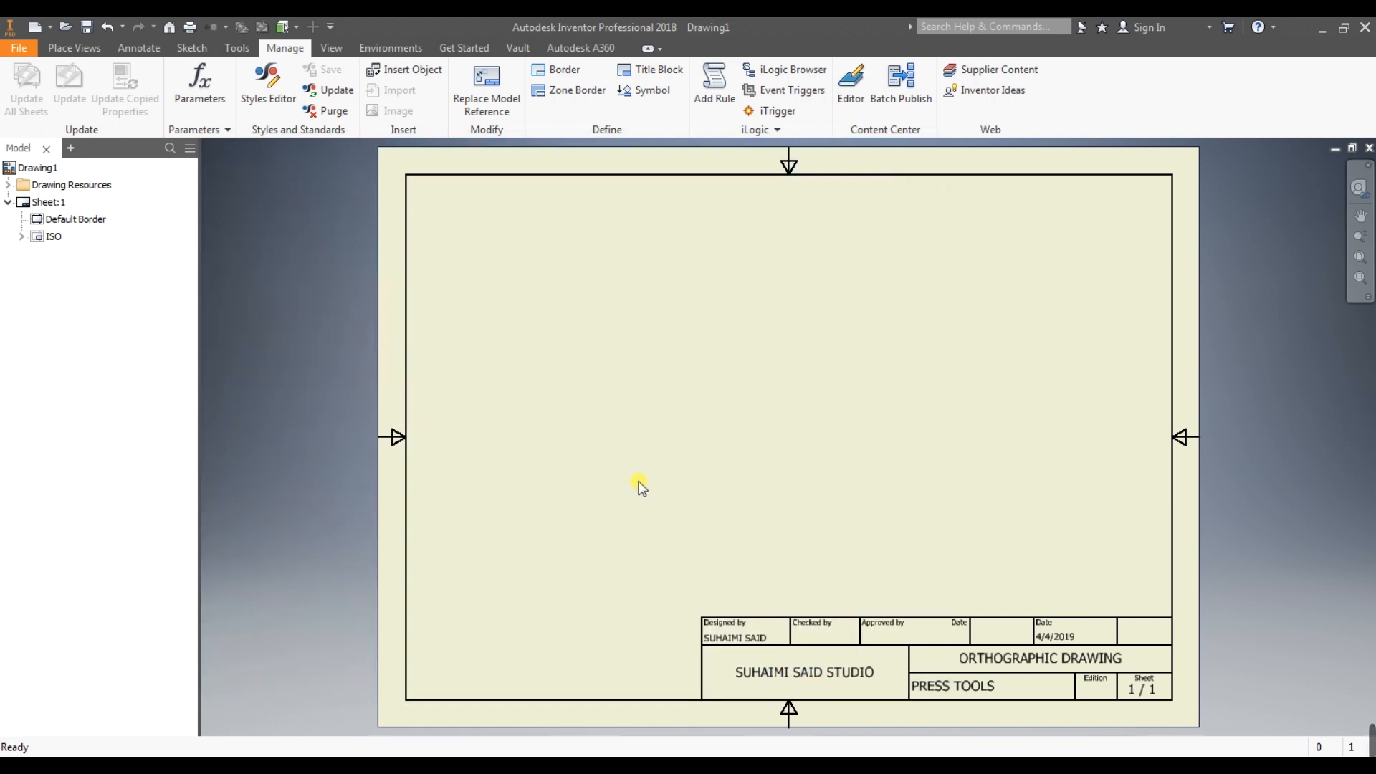
Start a base view of PRESS TOOLS.iam from the ARBOR PRESS MACHINE folder and position its 1:4 front view in the sheet's left half
click(68, 51)
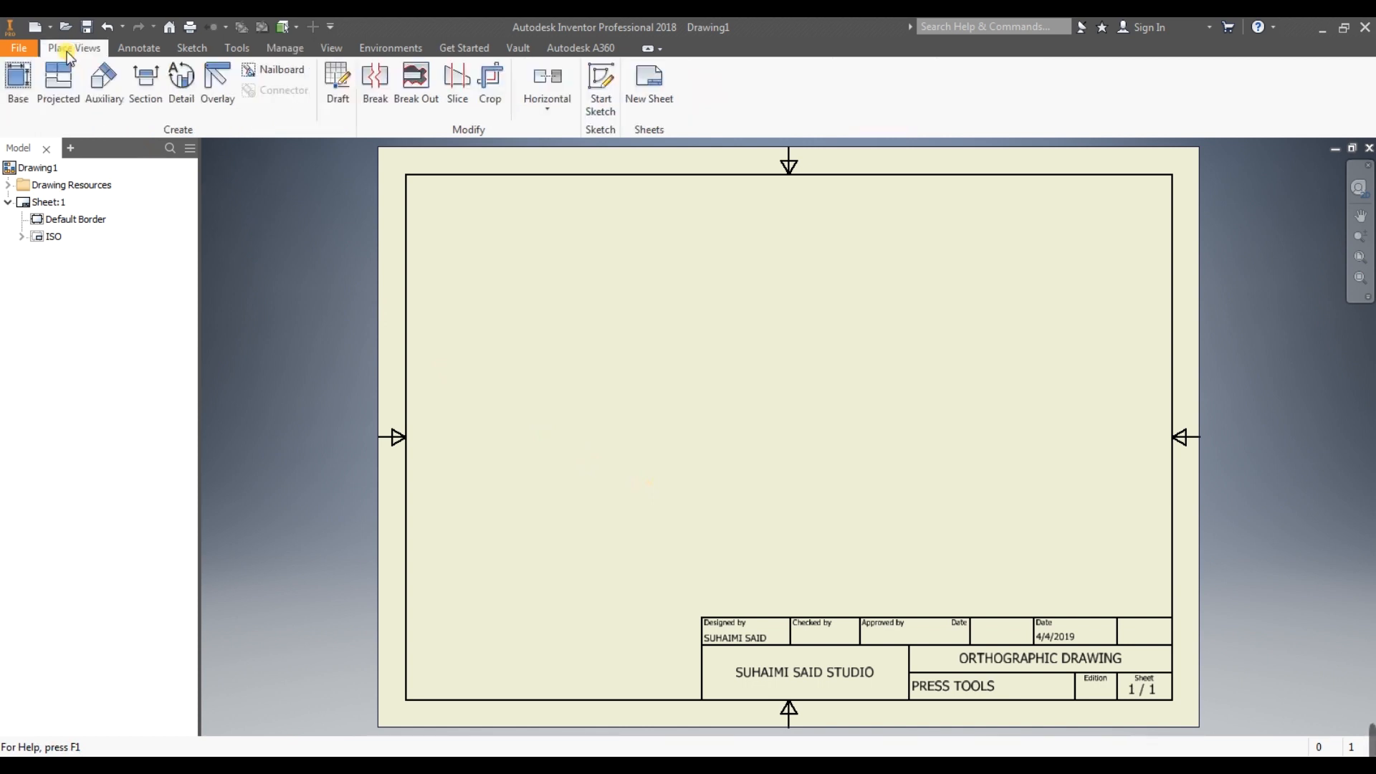
click(18, 85)
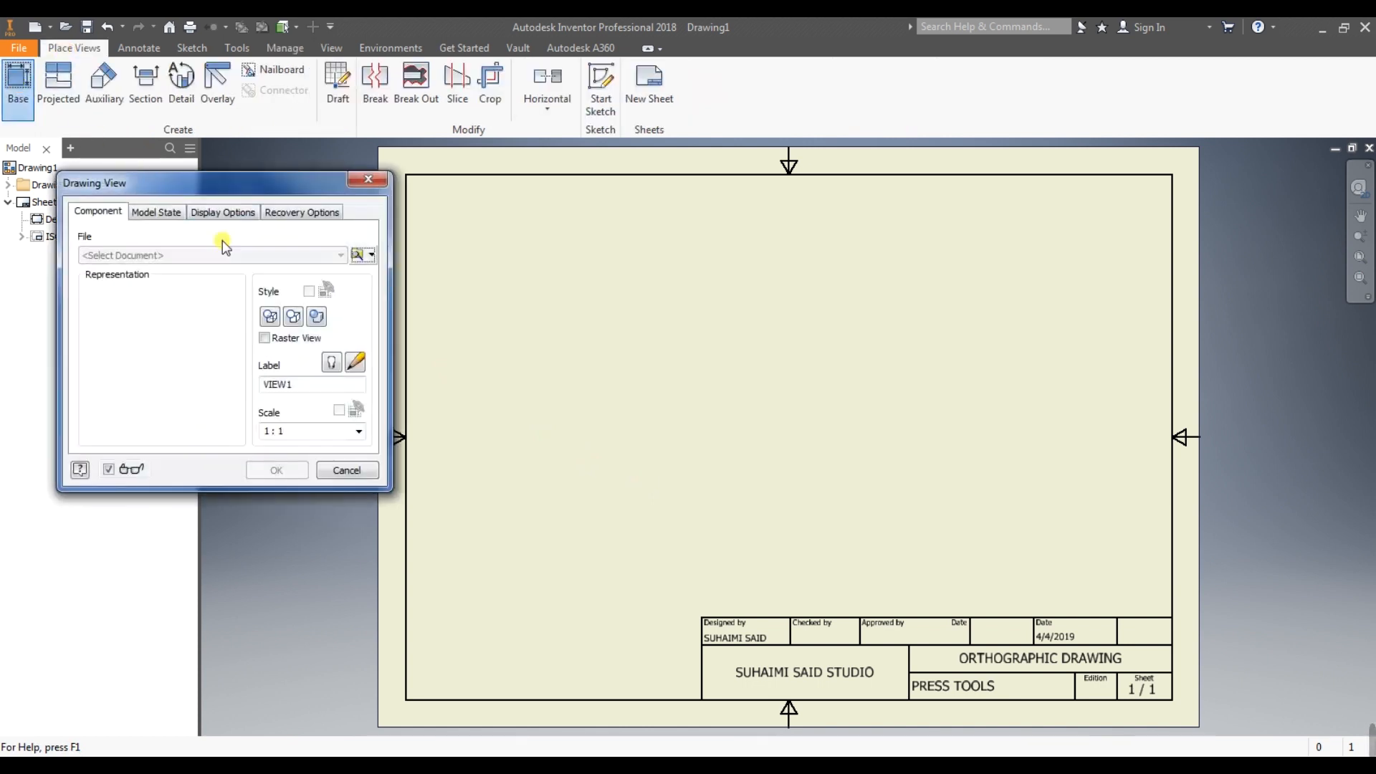
click(359, 256)
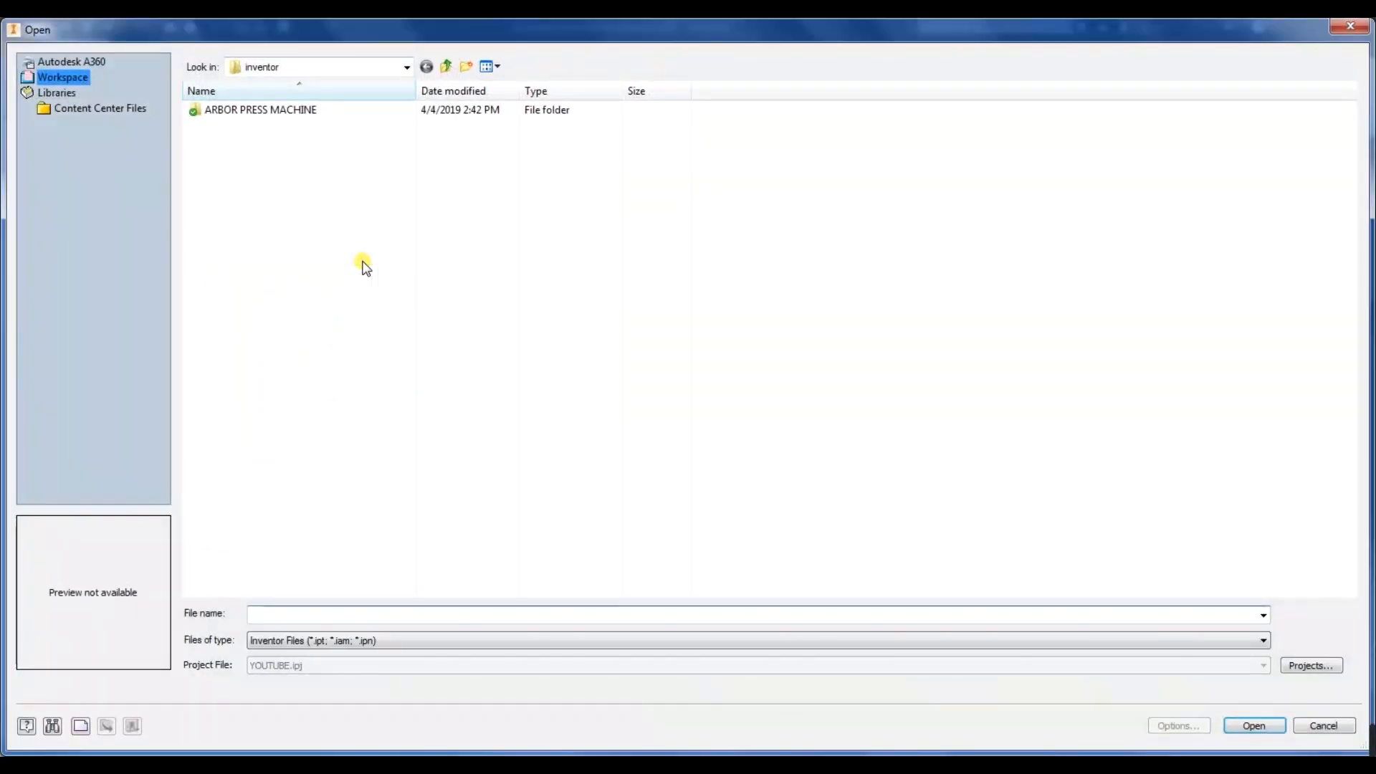
double_click(287, 110)
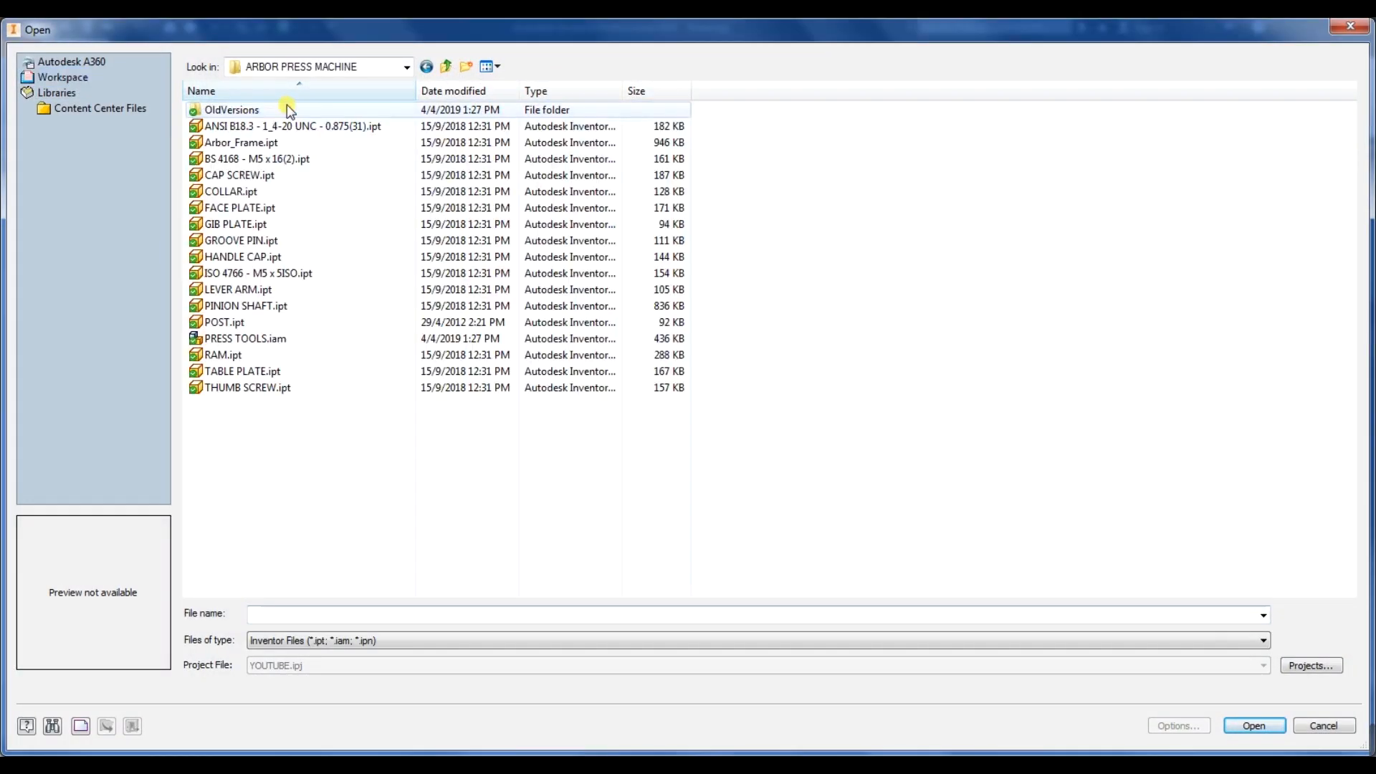
double_click(269, 338)
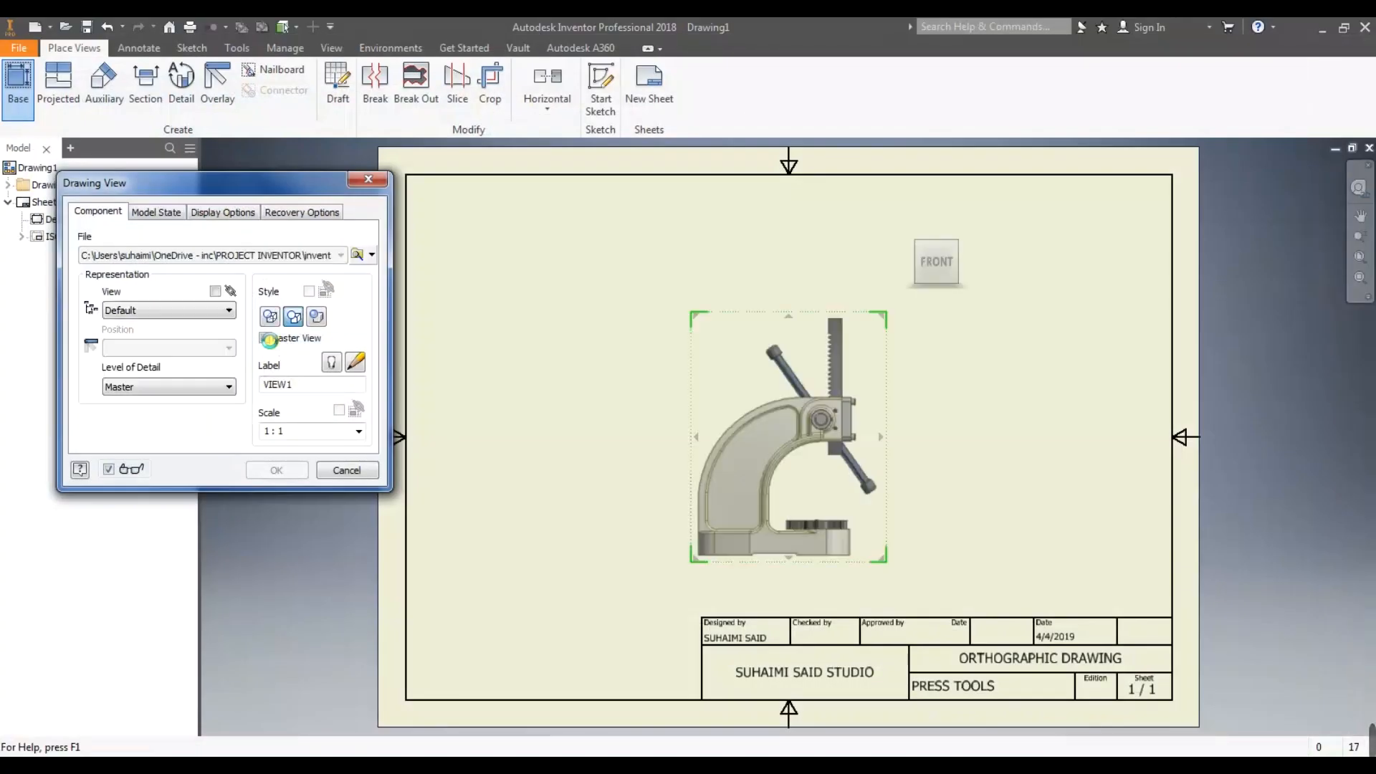
click(583, 448)
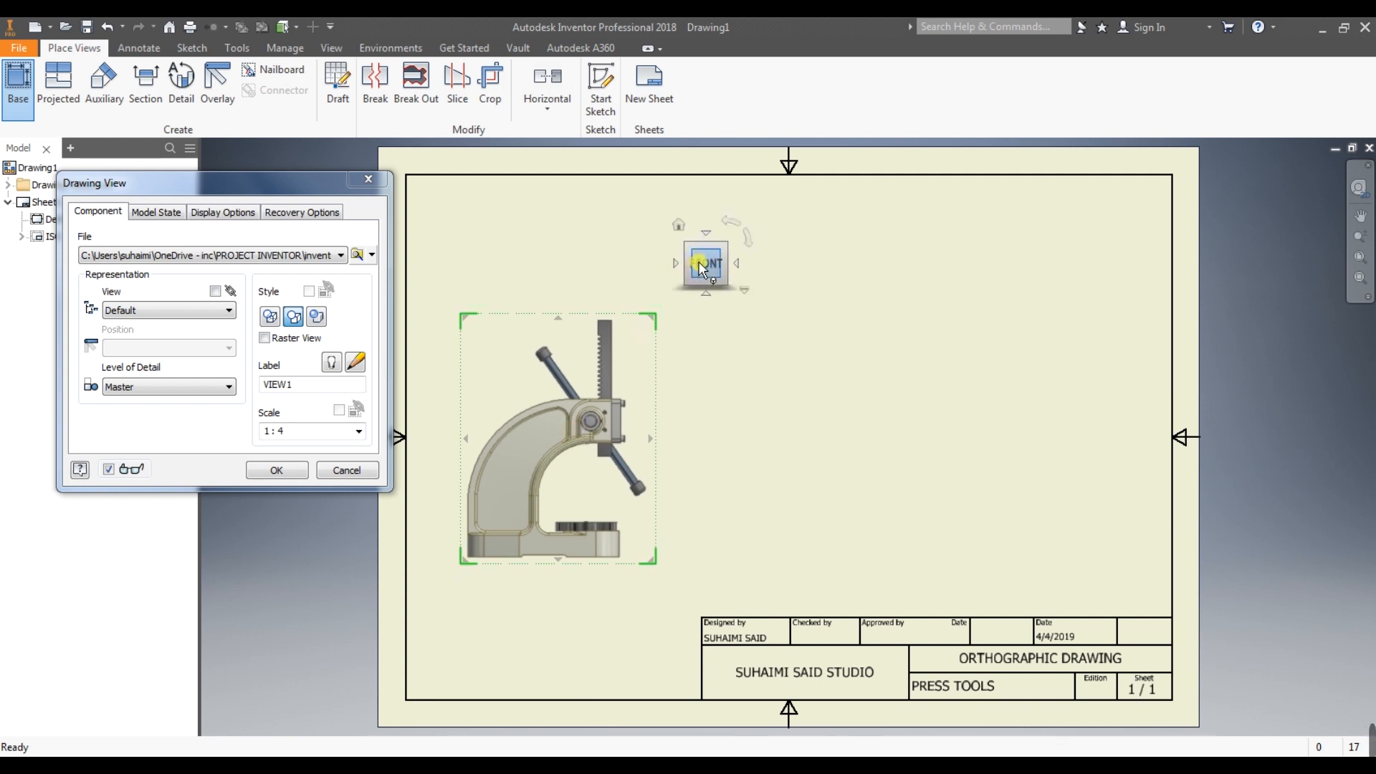
Preview the base view in the top and right orientations and return it to the front orientation
click(706, 234)
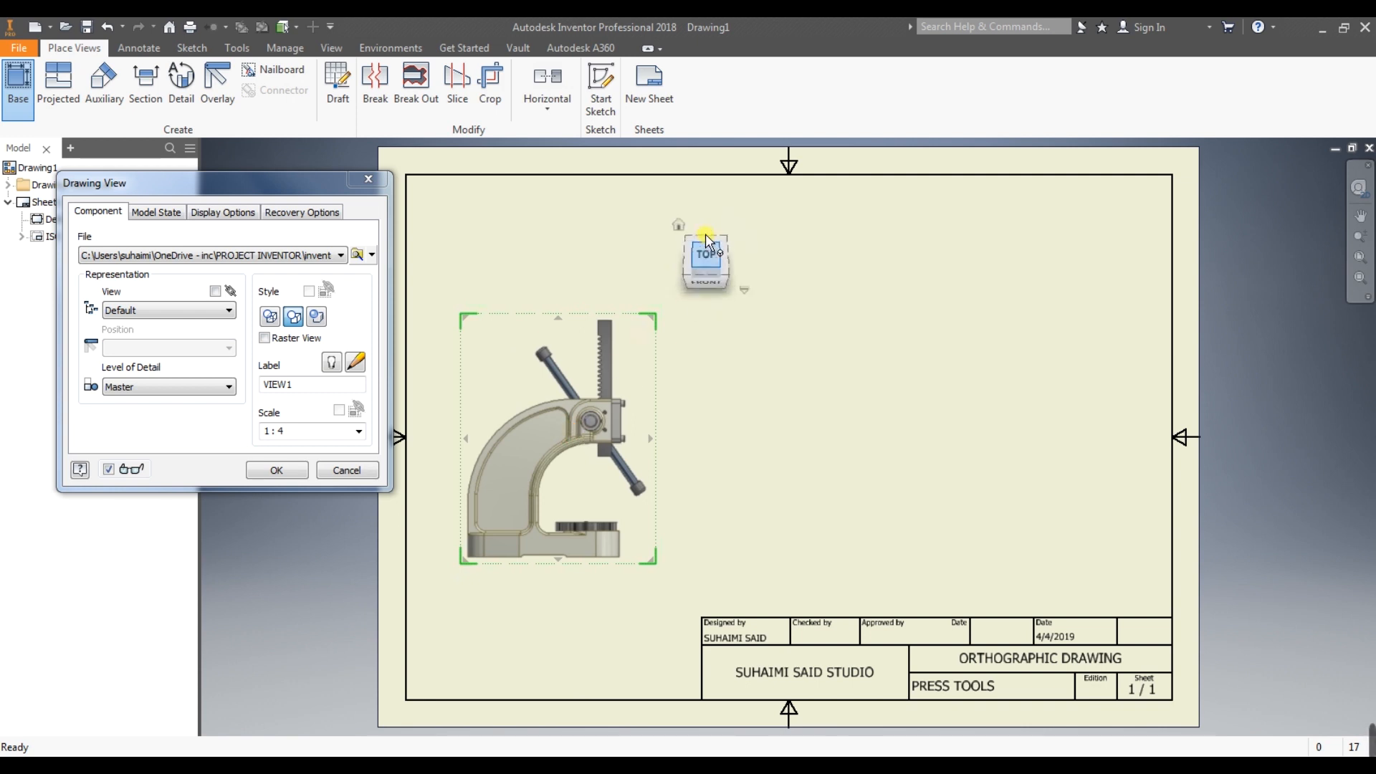
click(707, 294)
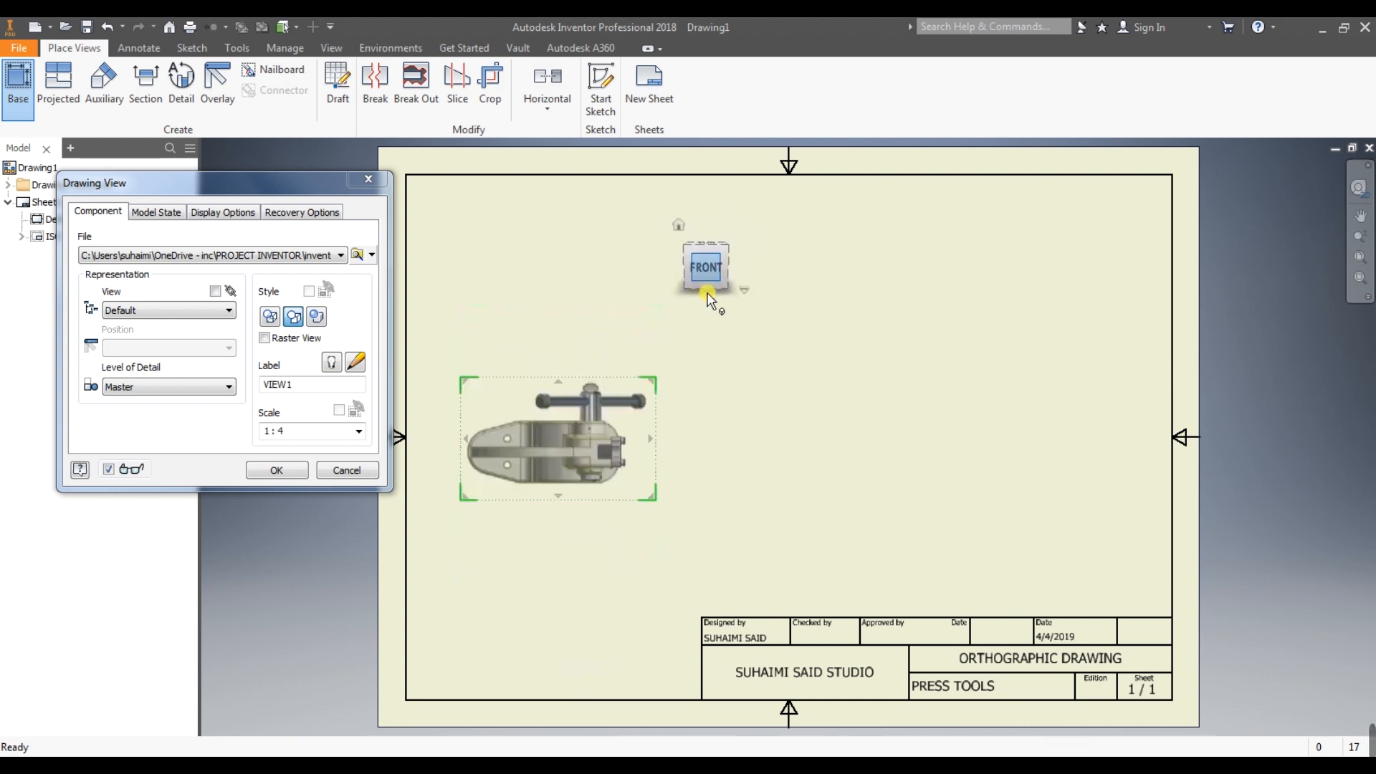
click(736, 265)
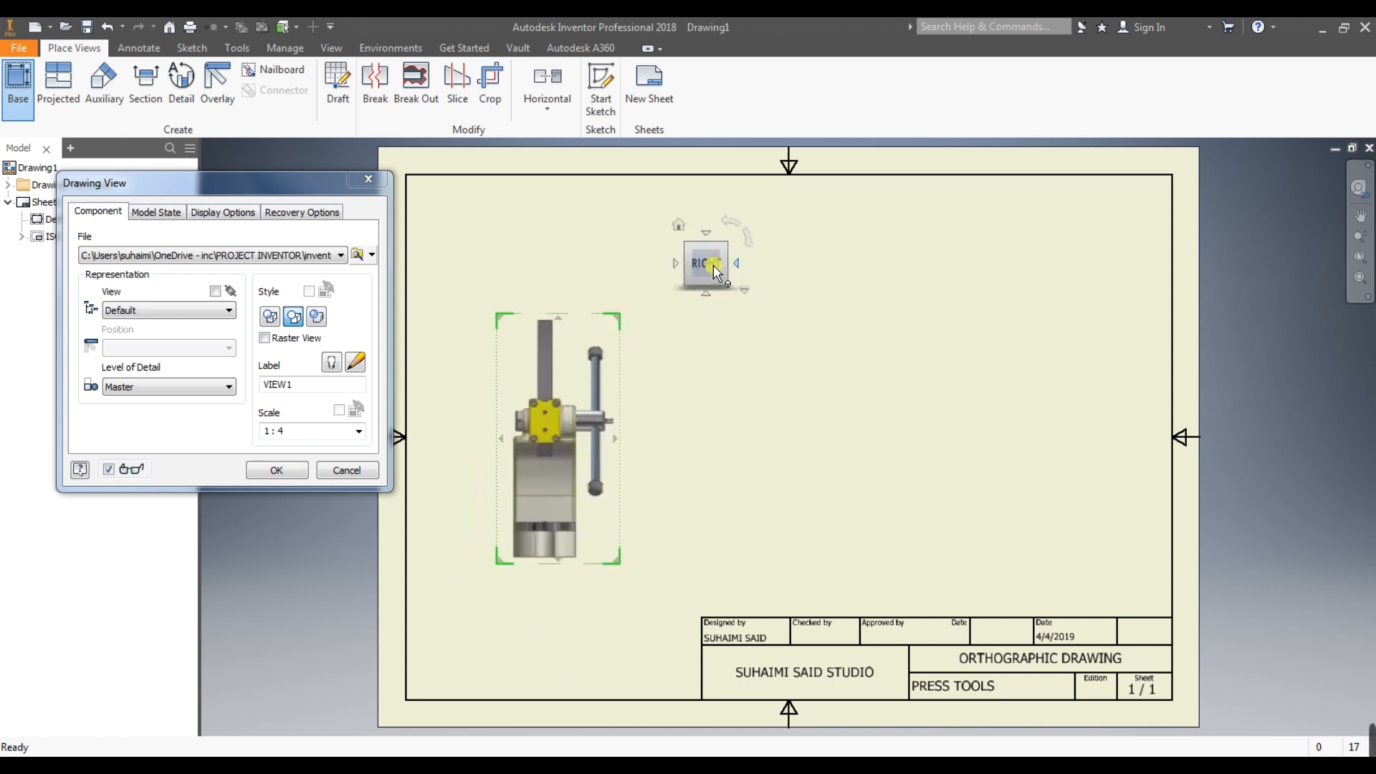
click(674, 265)
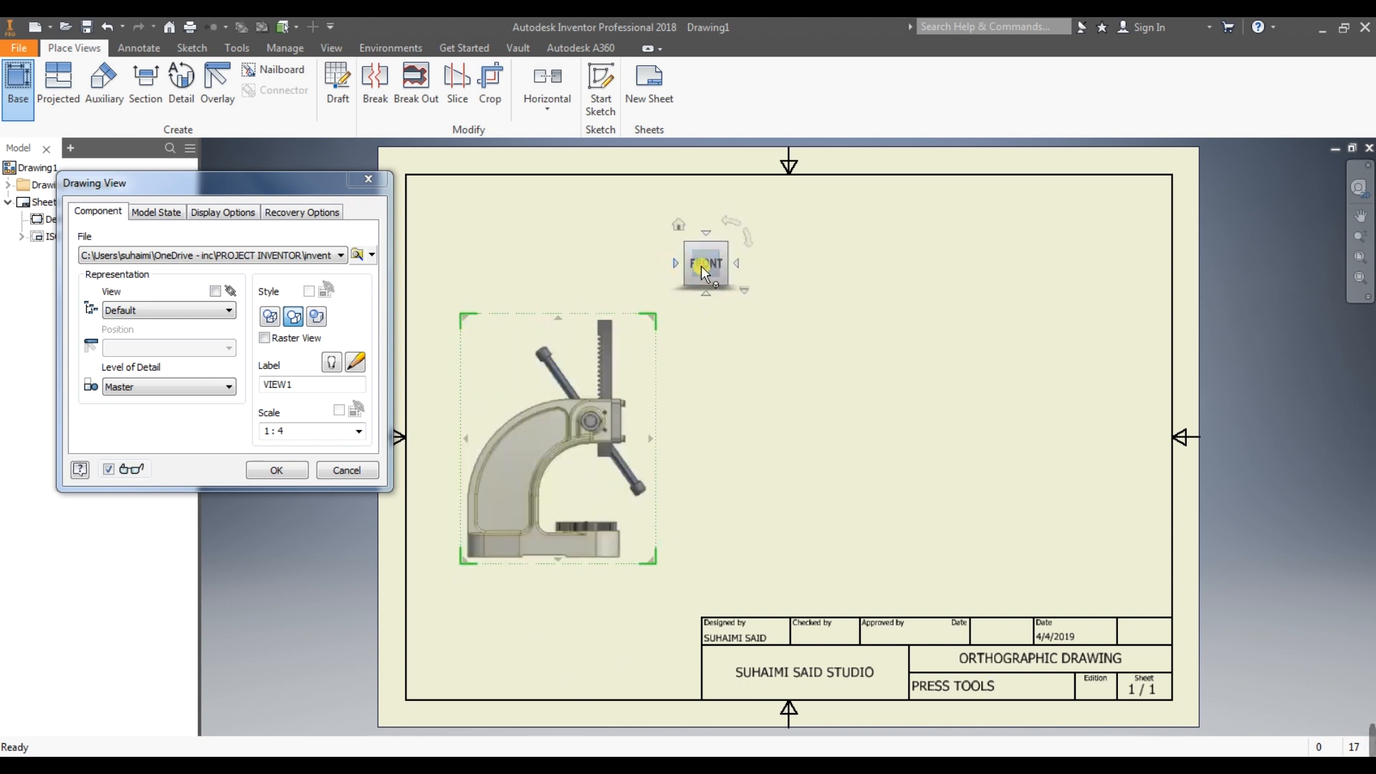
Try a 1:2 scale for the base view and set it back to 1:4
click(358, 432)
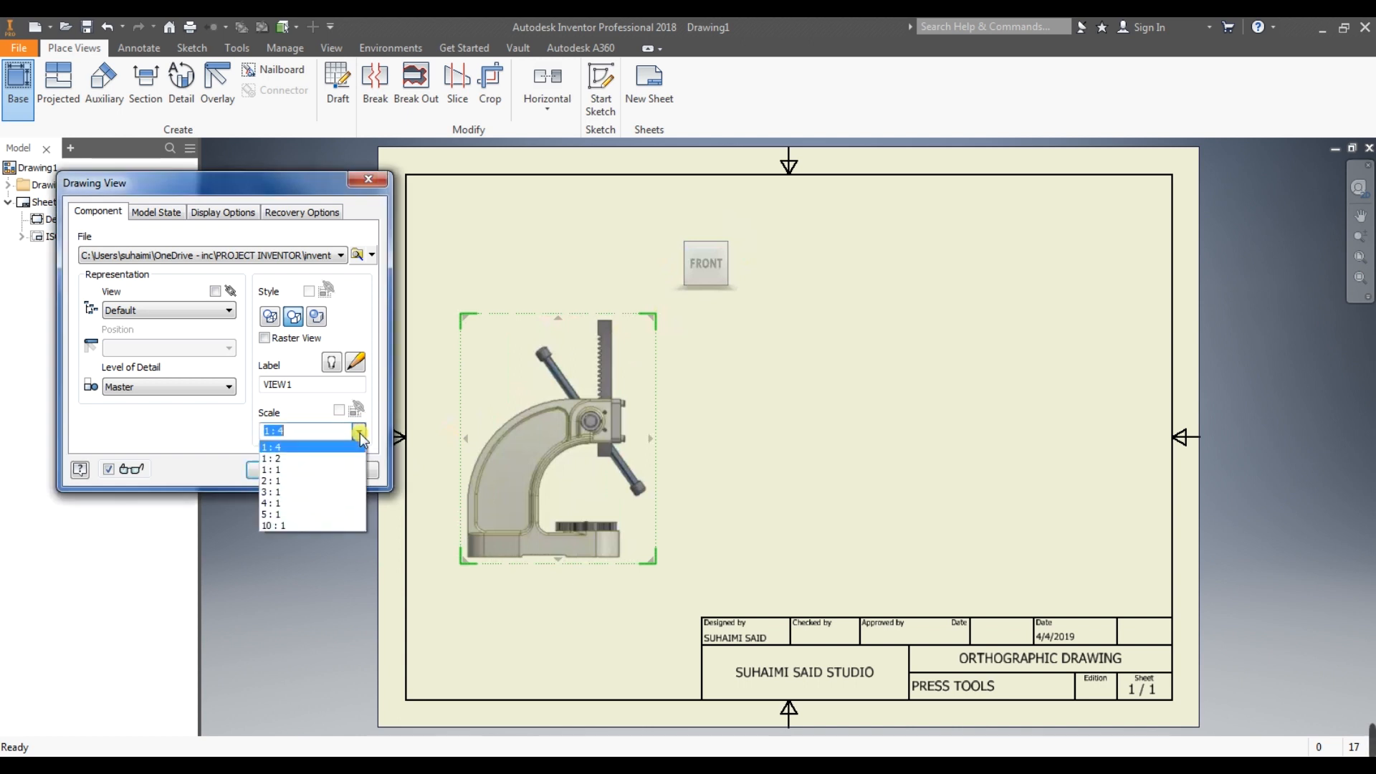
click(351, 456)
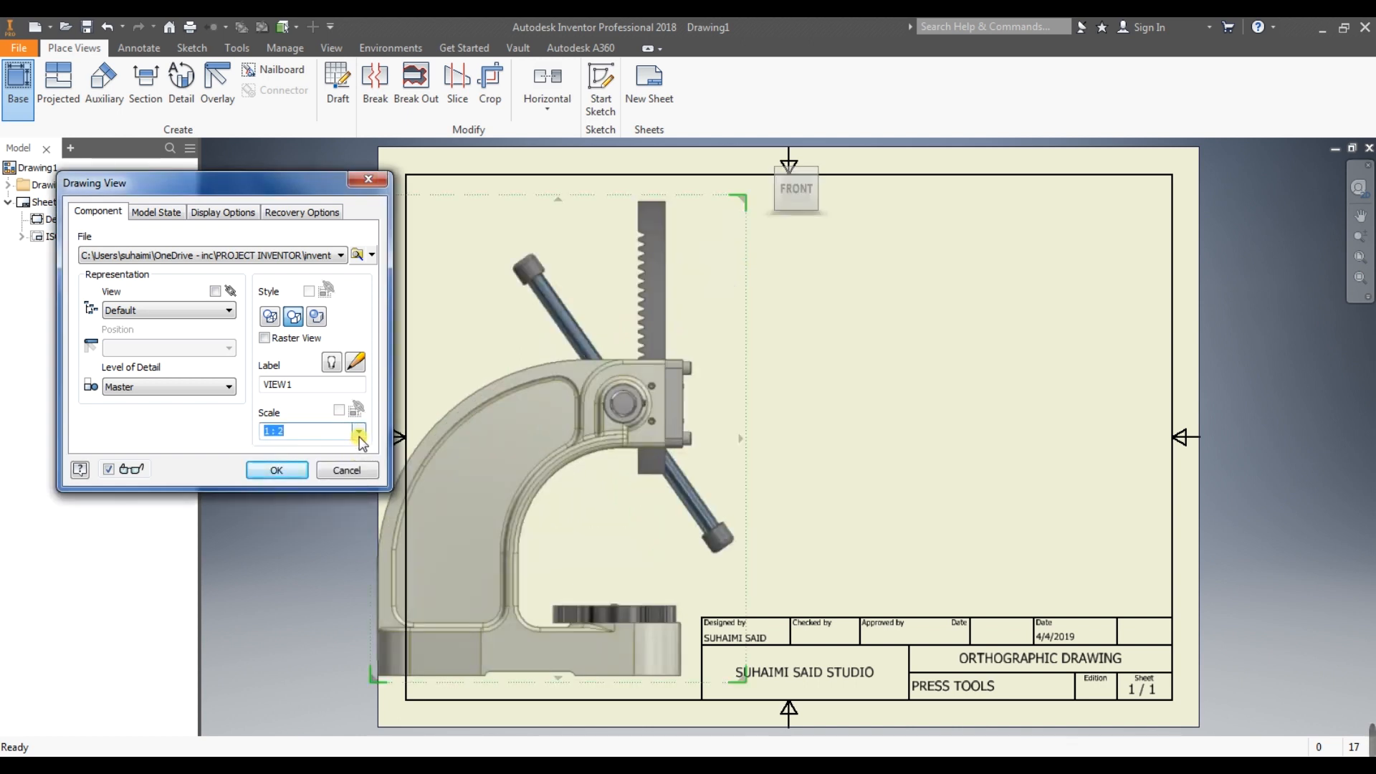
click(358, 431)
click(354, 448)
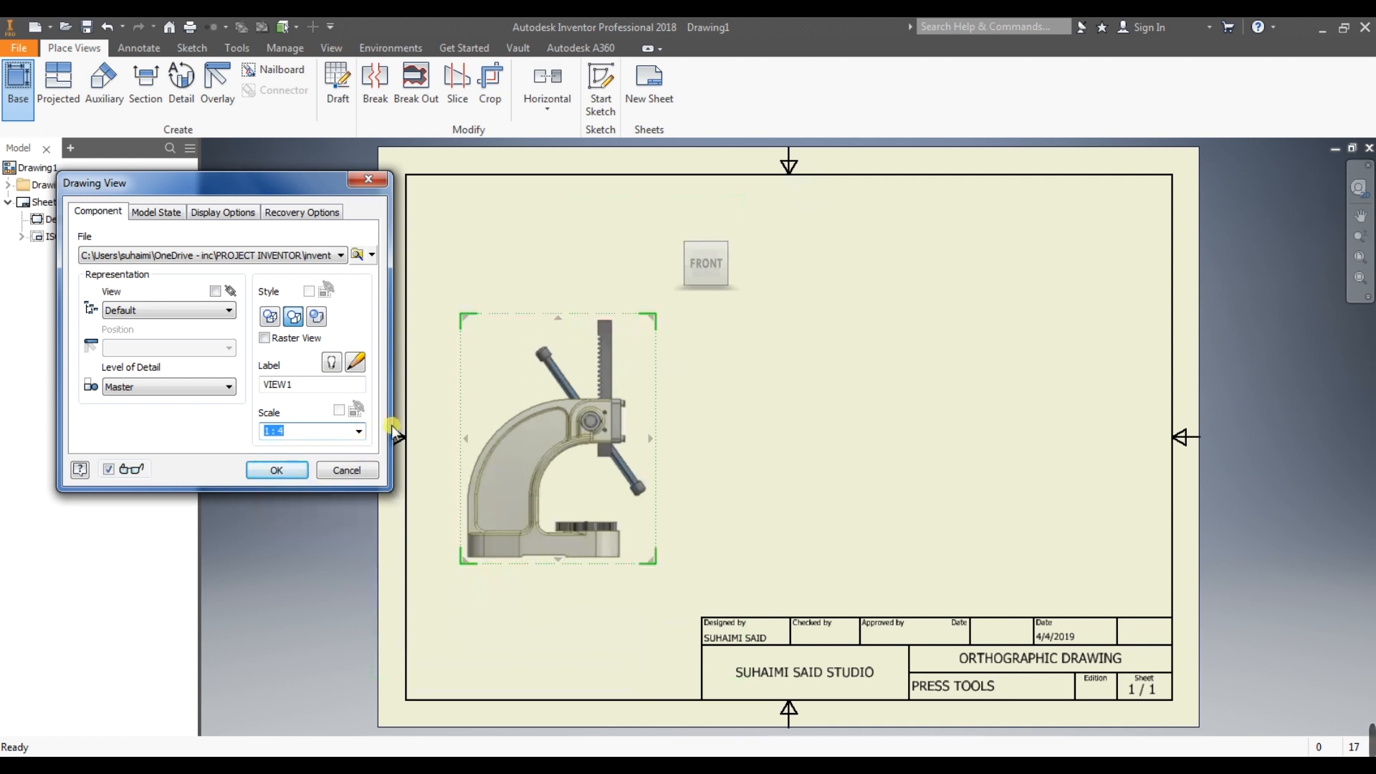
Create the base view with projected top and right side views, and move the front view down to widen the gap below the top view
click(558, 241)
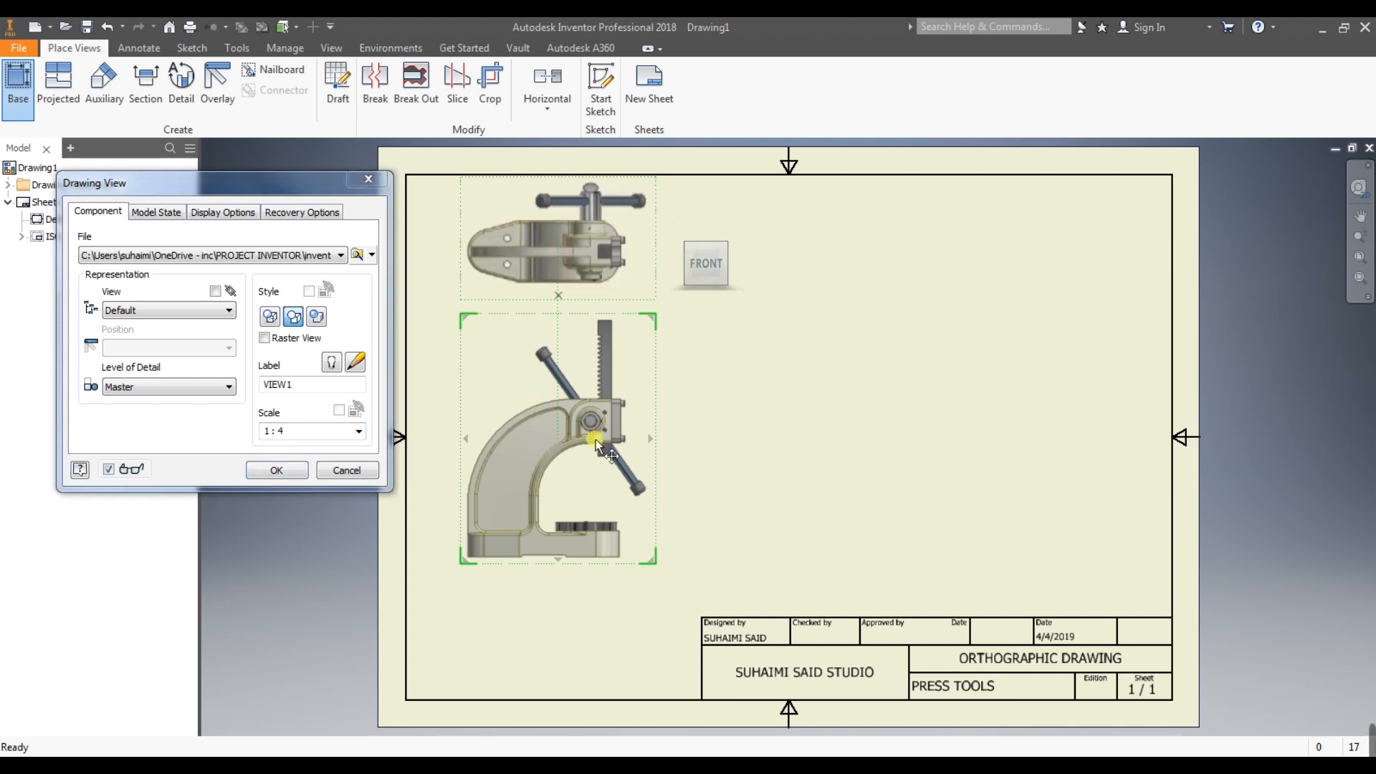
click(971, 465)
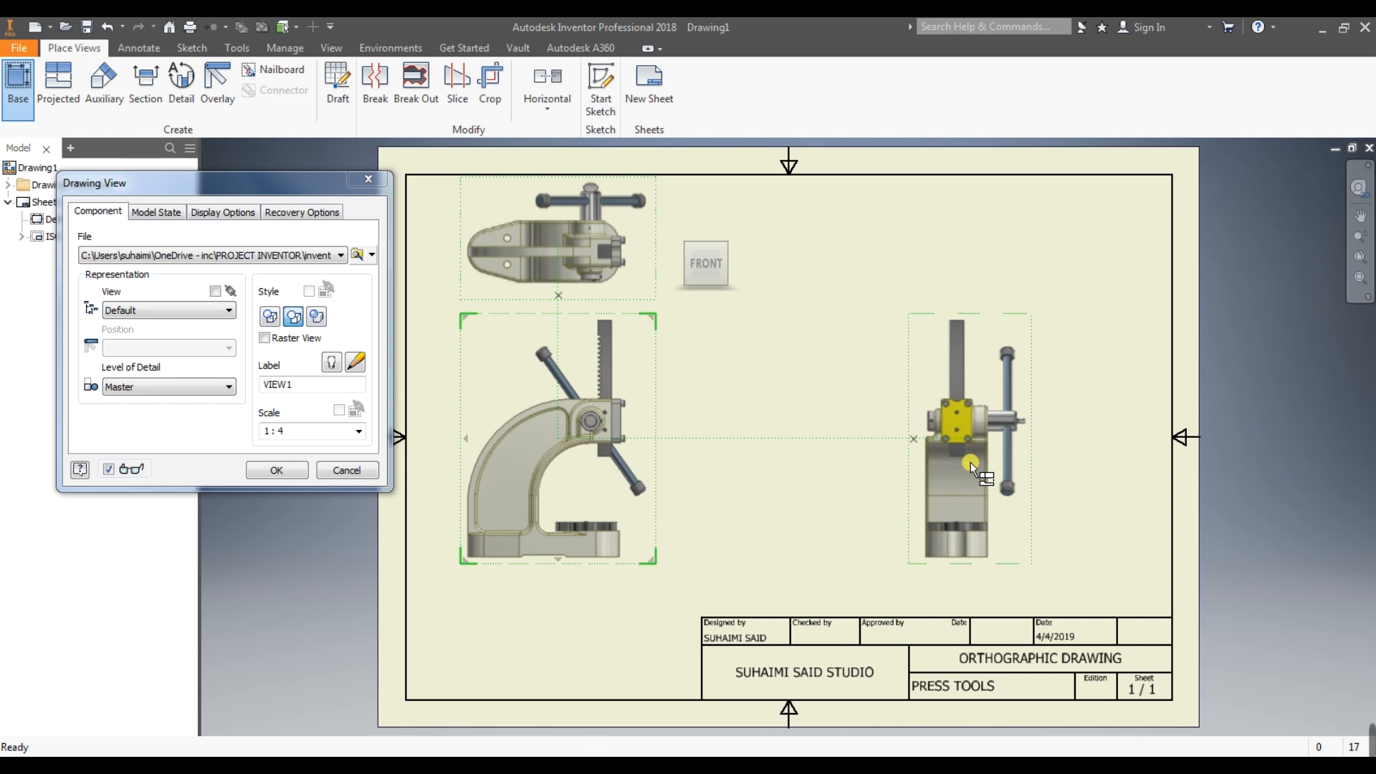
click(289, 472)
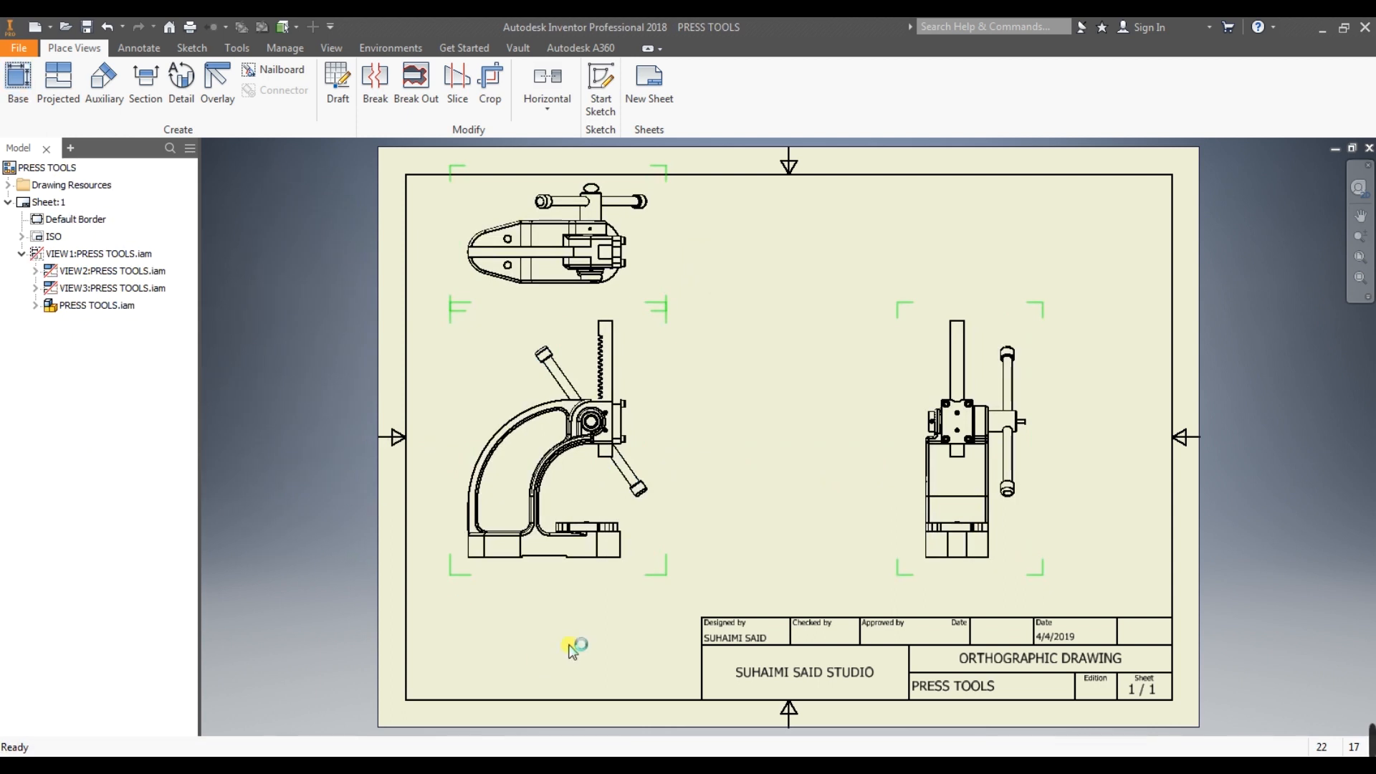
drag(645, 572, 645, 609)
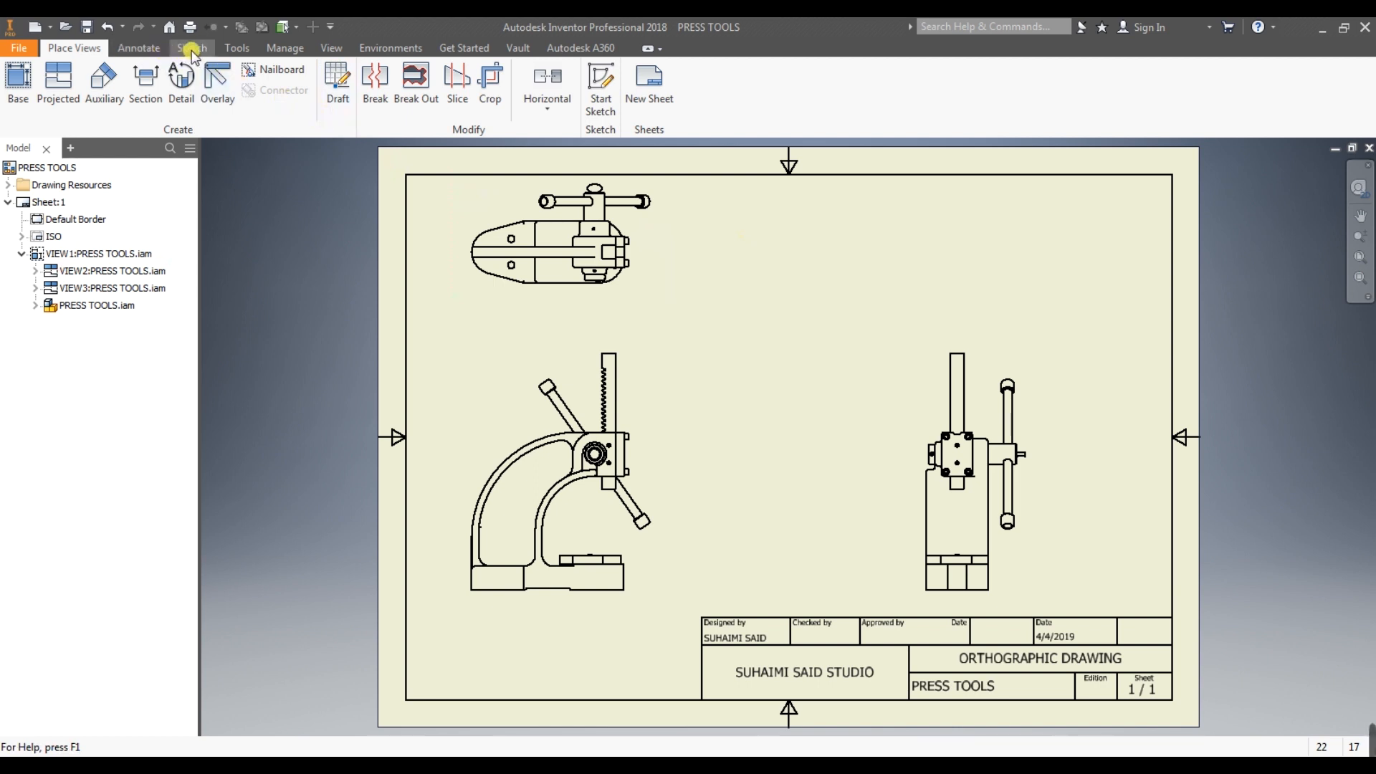
Dimension the press base's overall length horizontally below the top view
click(148, 48)
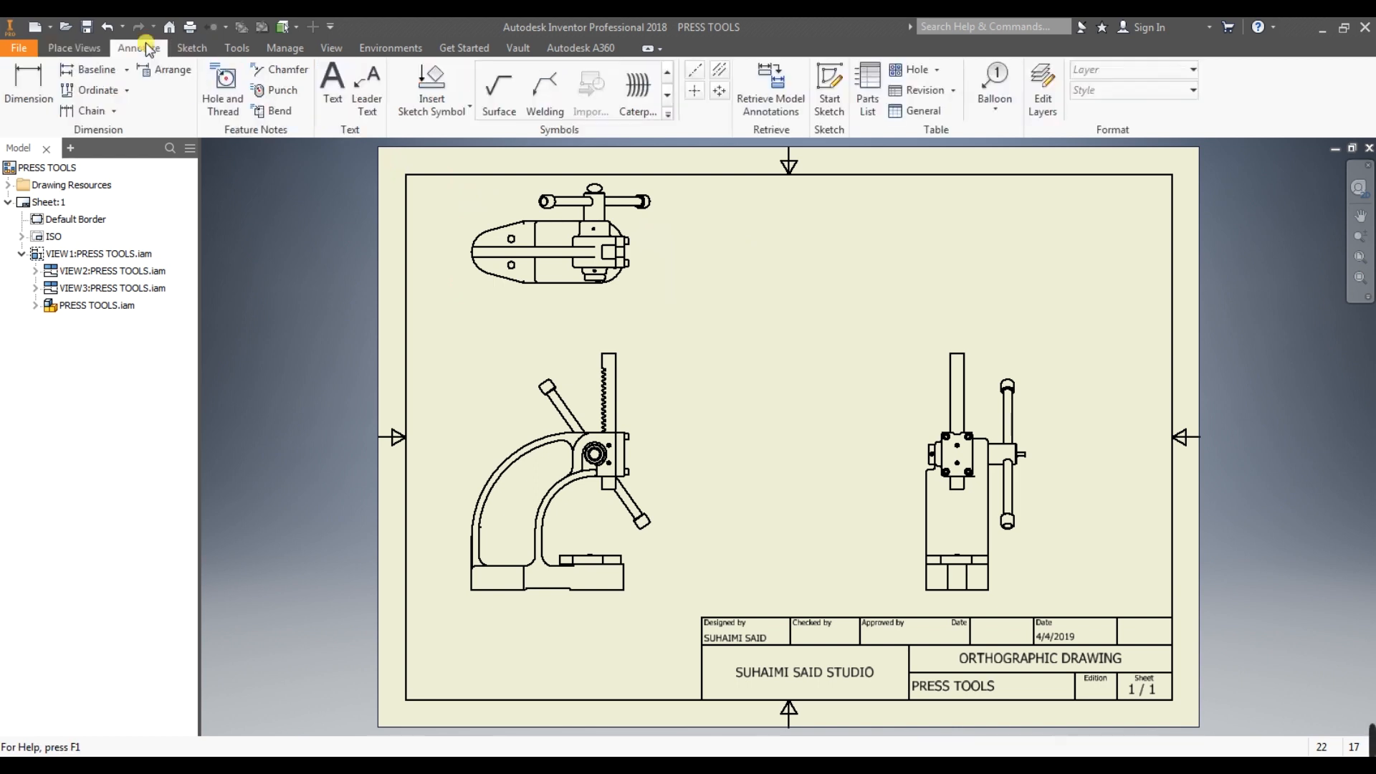
click(28, 88)
click(471, 251)
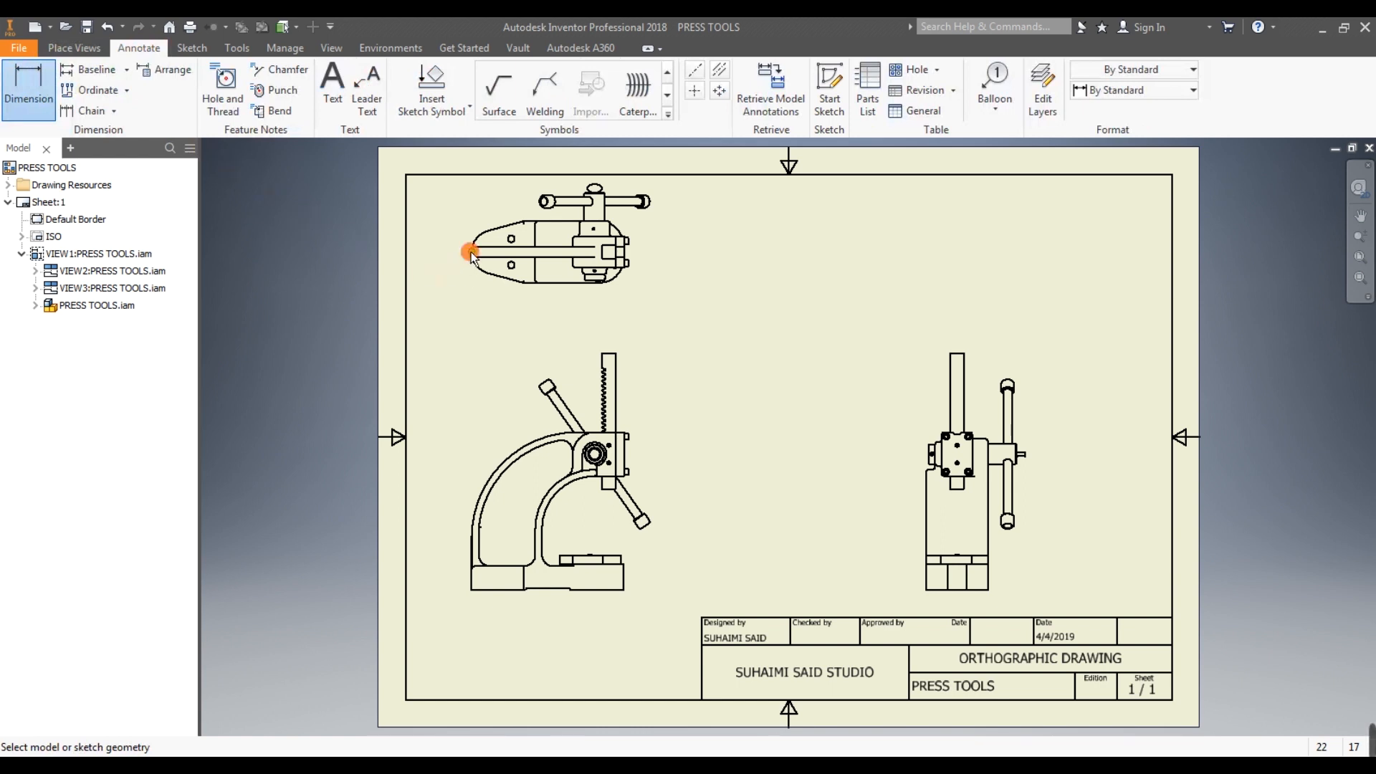
click(624, 253)
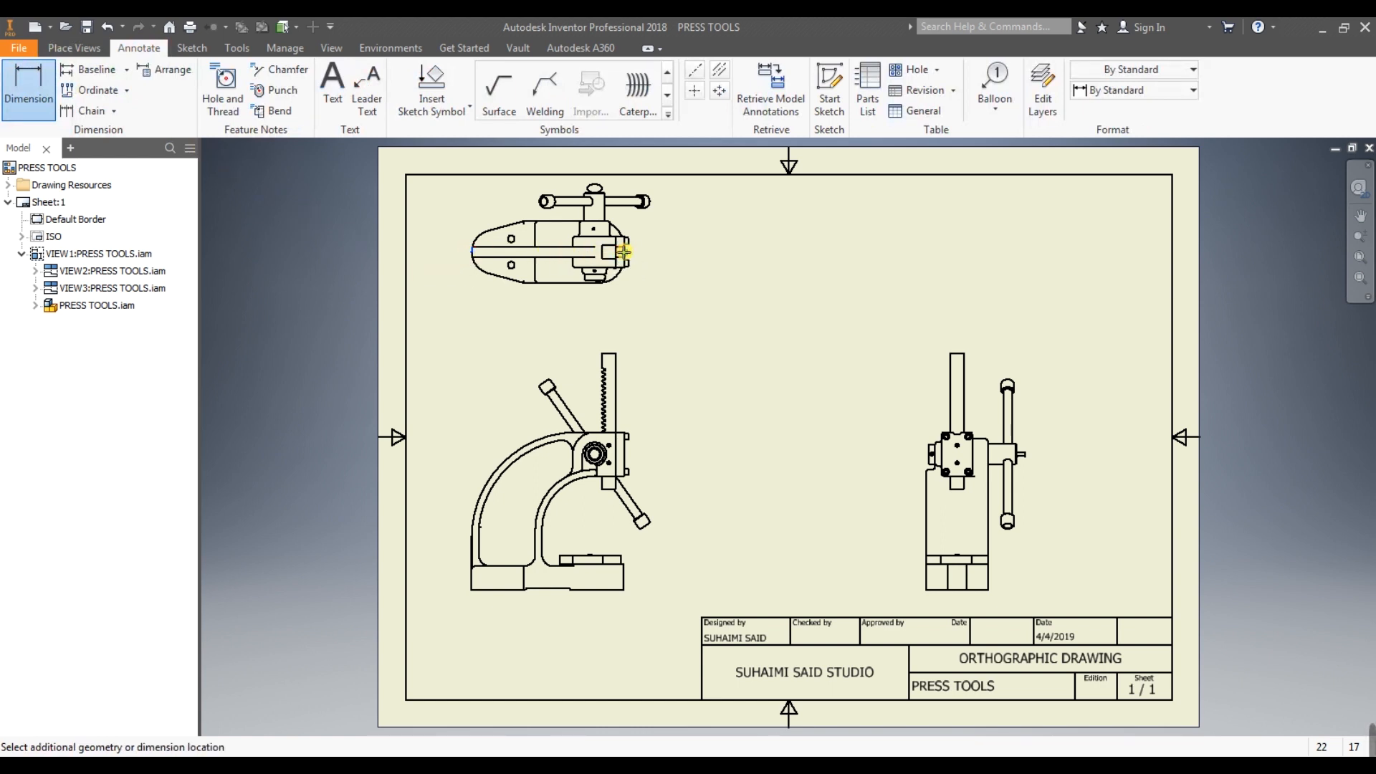
click(596, 308)
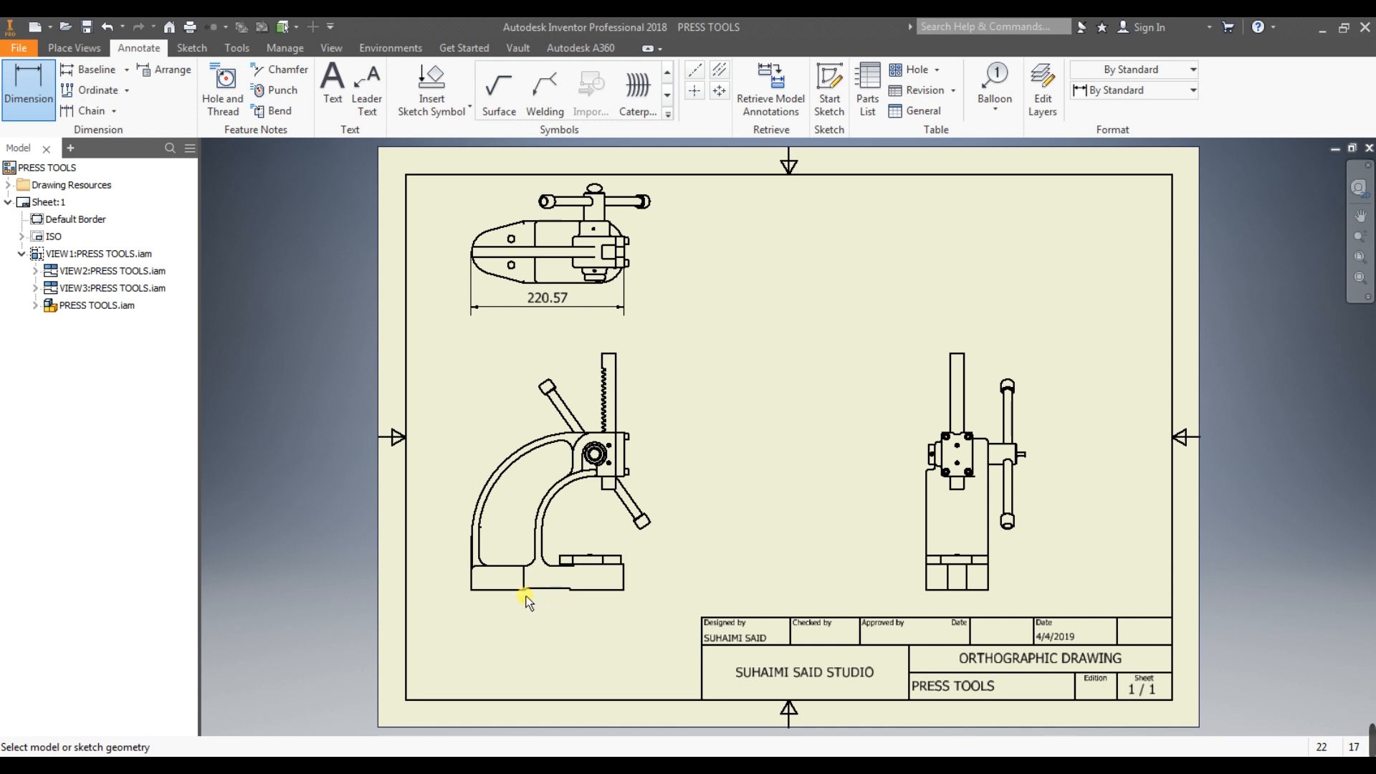
Dimension the overall height from the base's underside to the rack's upper end, left of the front view
click(506, 590)
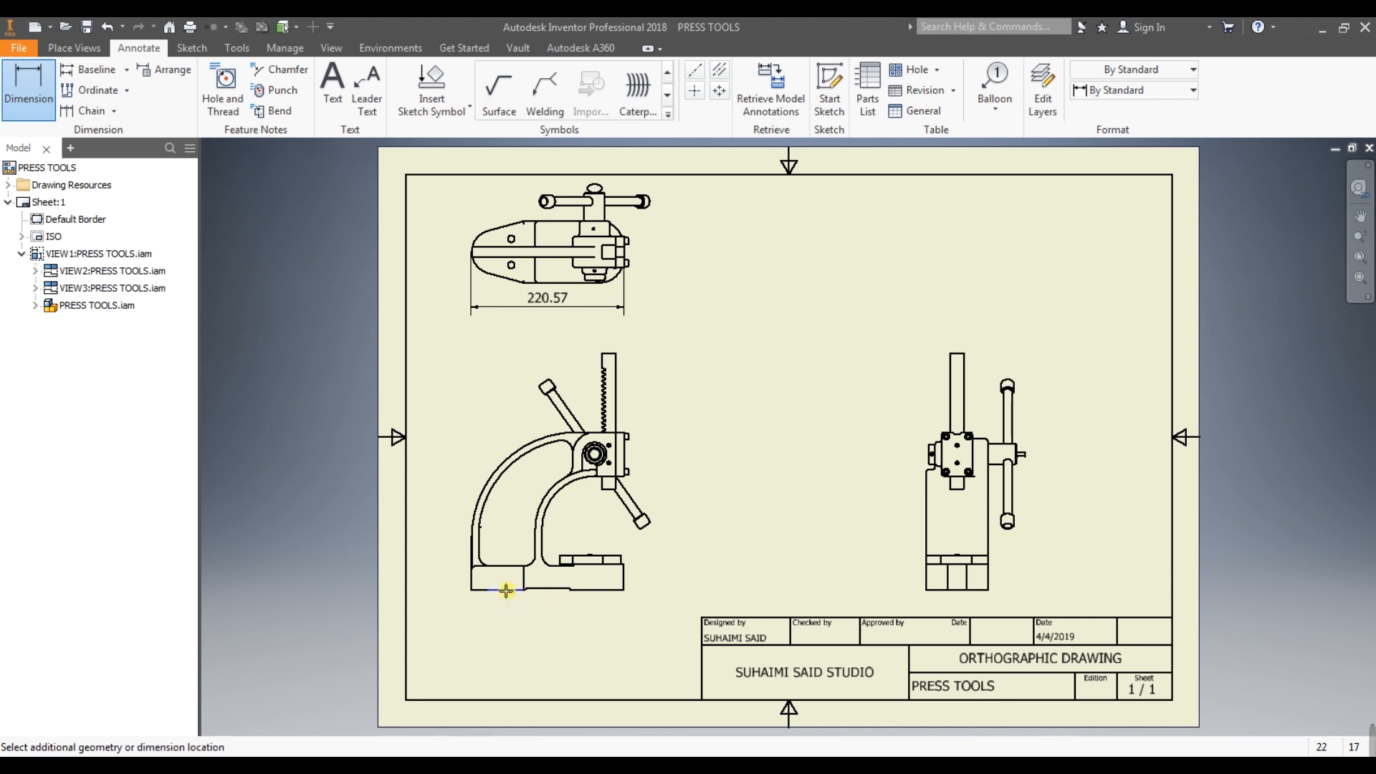
click(609, 354)
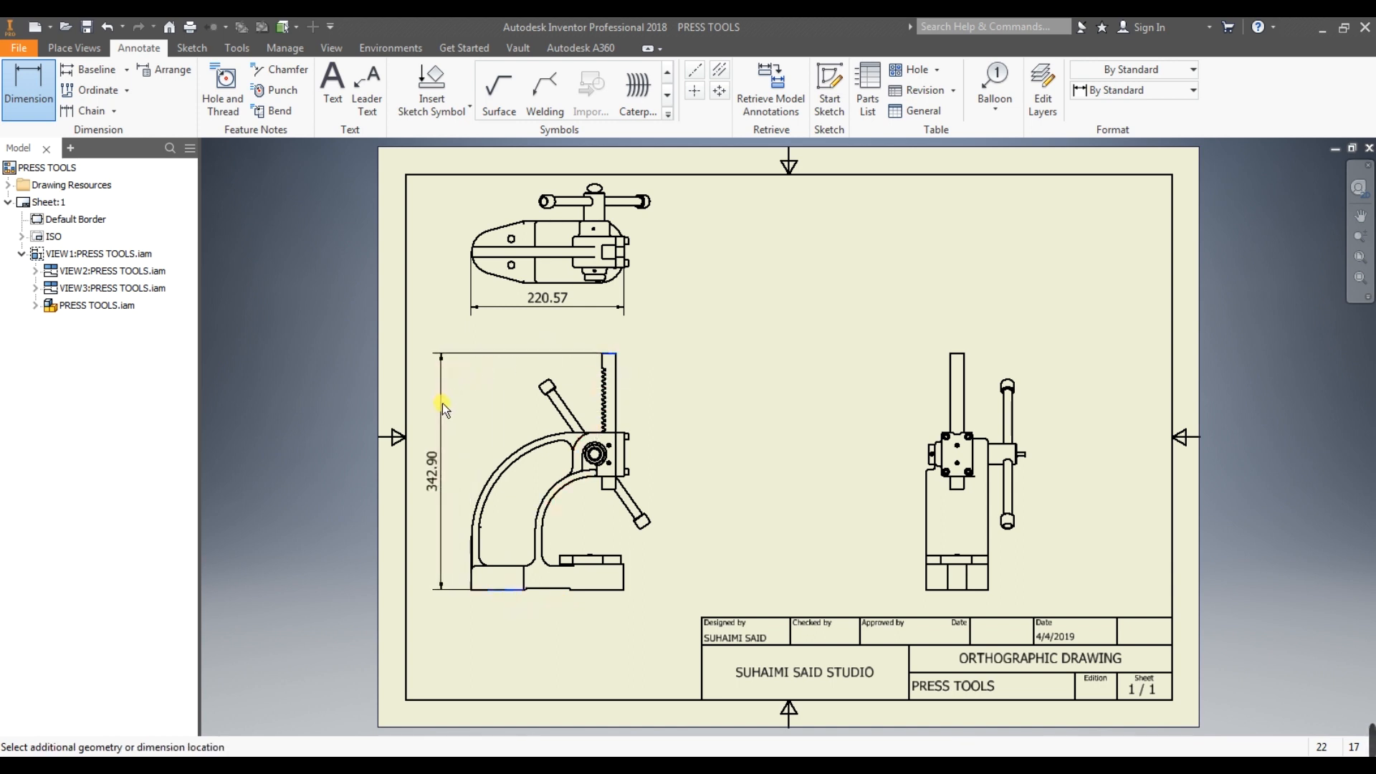
click(442, 403)
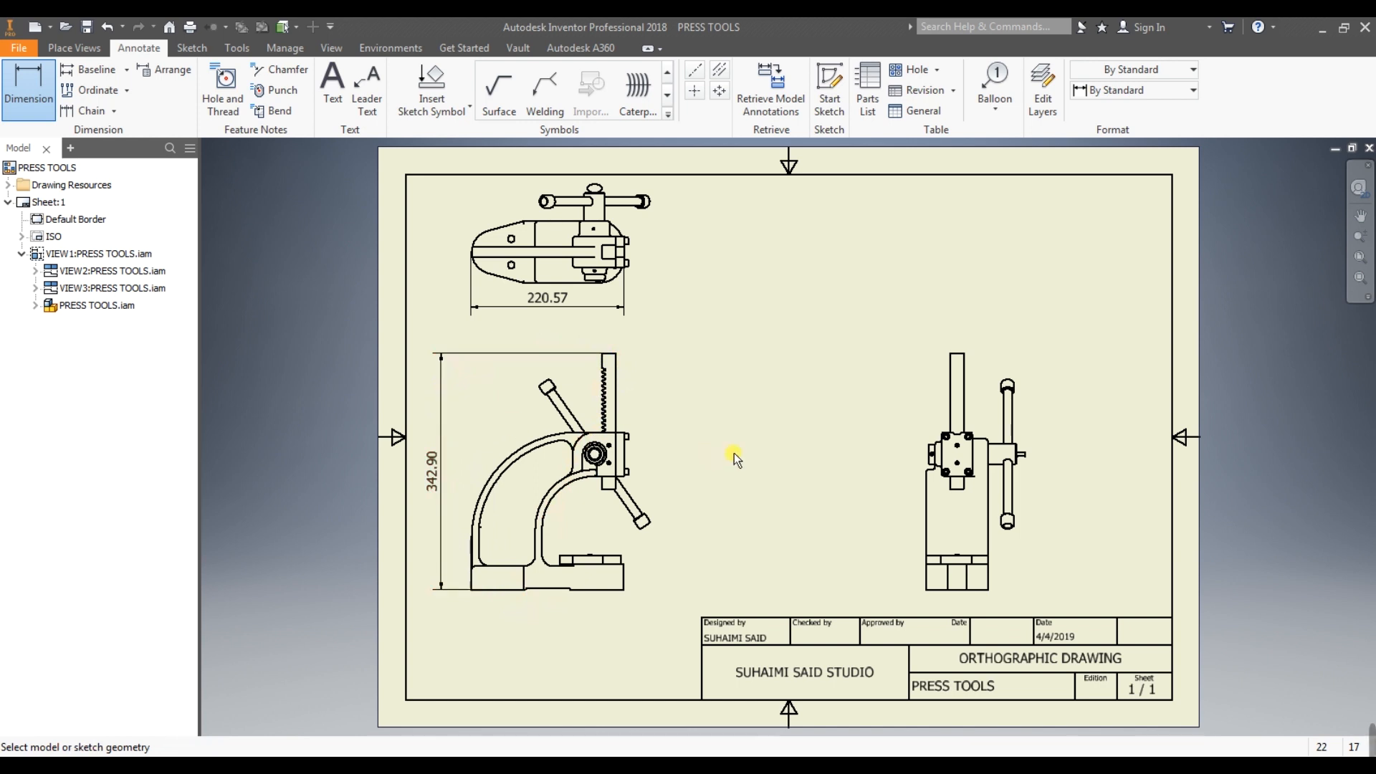
Dimension the frame's width between its vertical edges above the side view and end the Dimension command
click(925, 517)
click(987, 512)
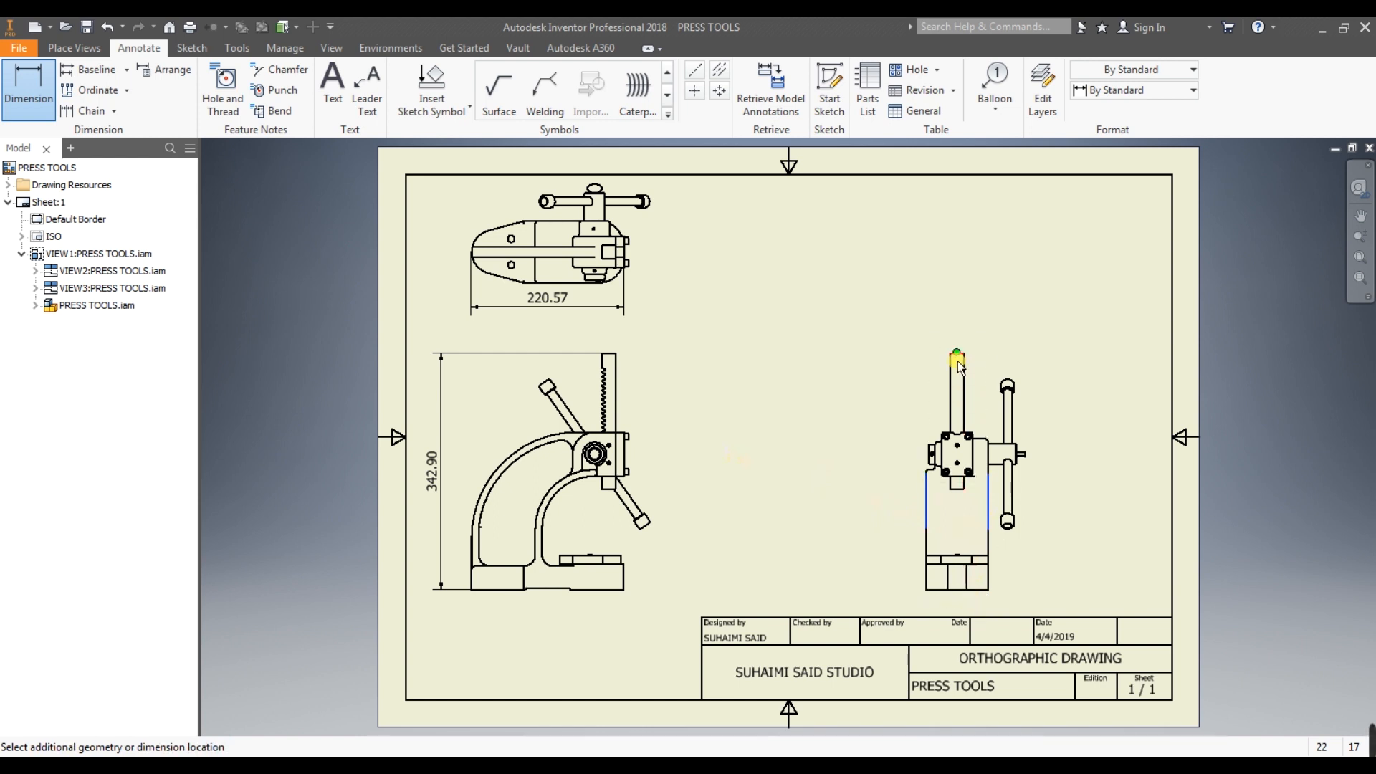
click(959, 338)
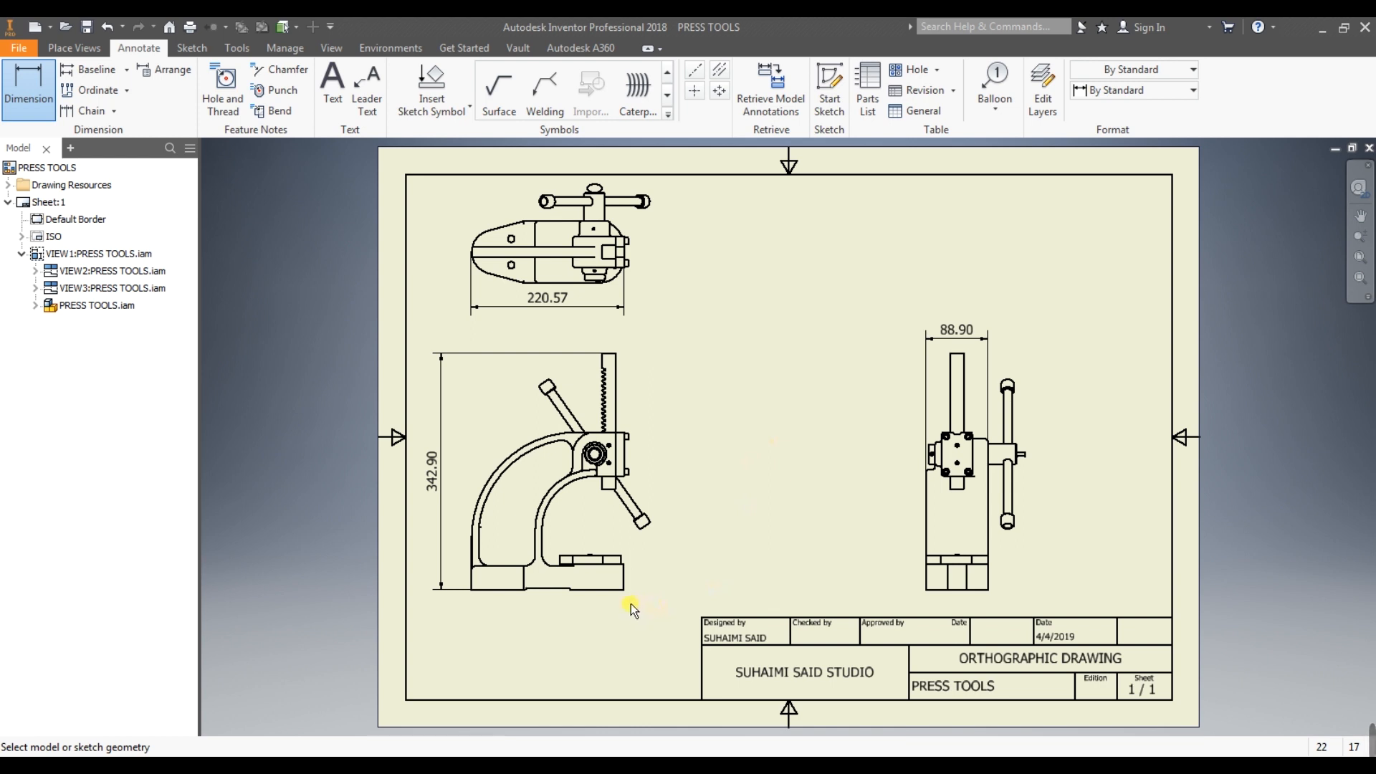
key(Escape)
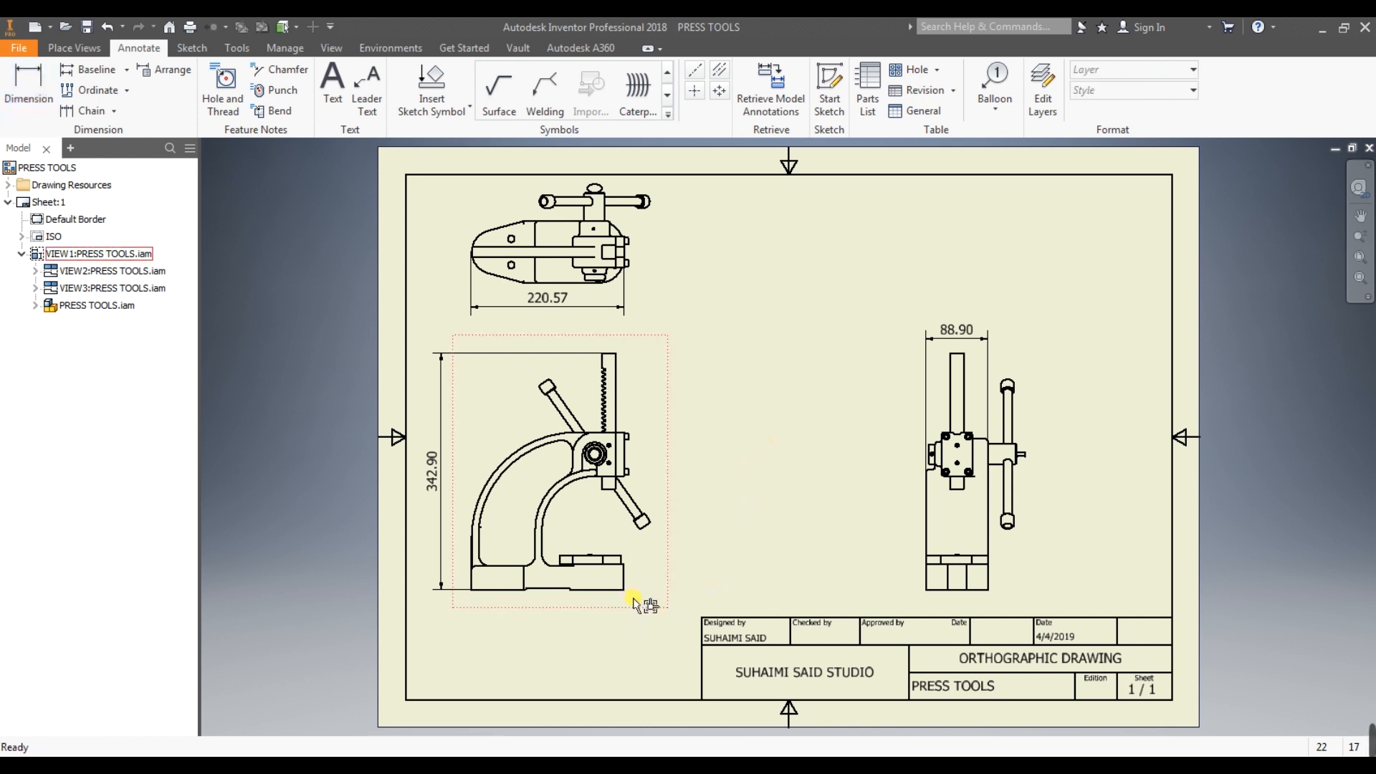
Move the front view and its aligned top view slightly right, away from the sheet's left border
click(636, 604)
drag(636, 603, 661, 592)
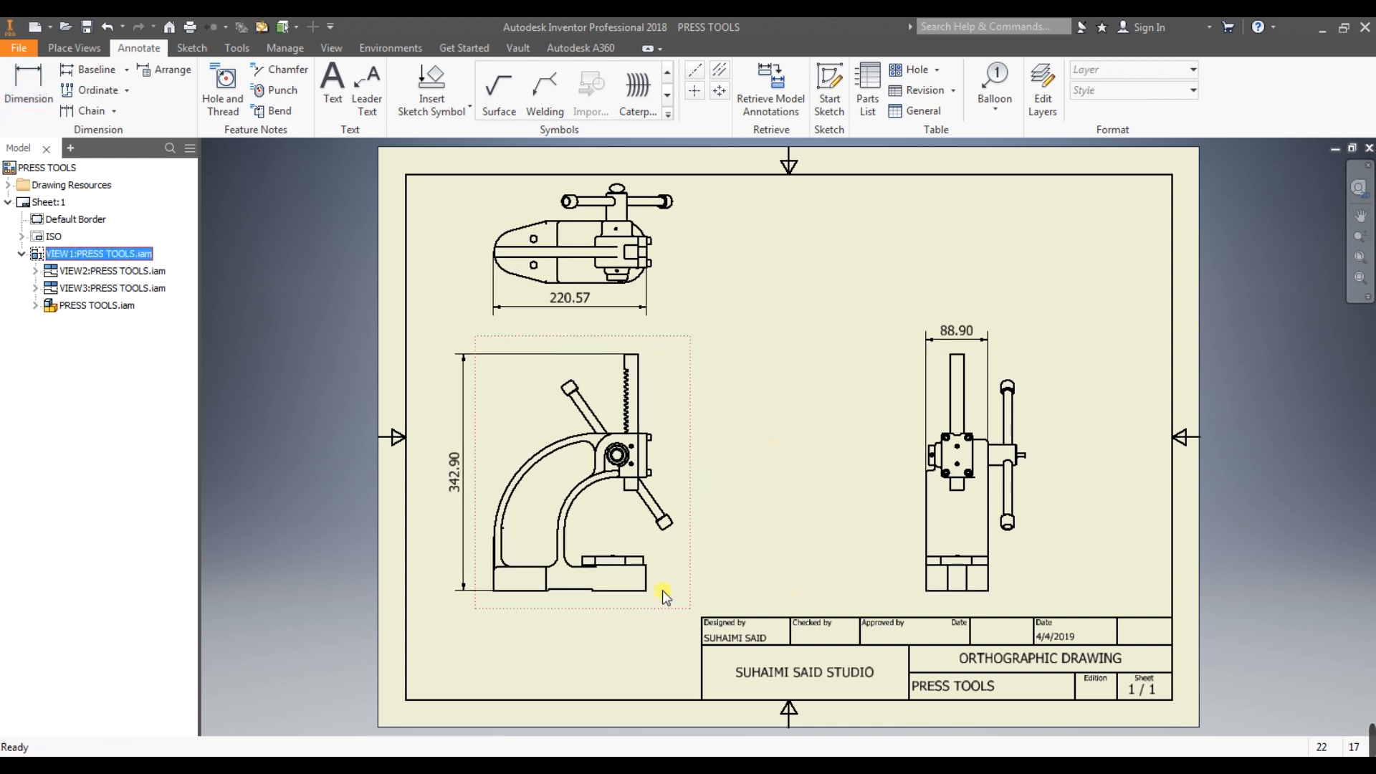
drag(688, 602, 707, 595)
click(748, 551)
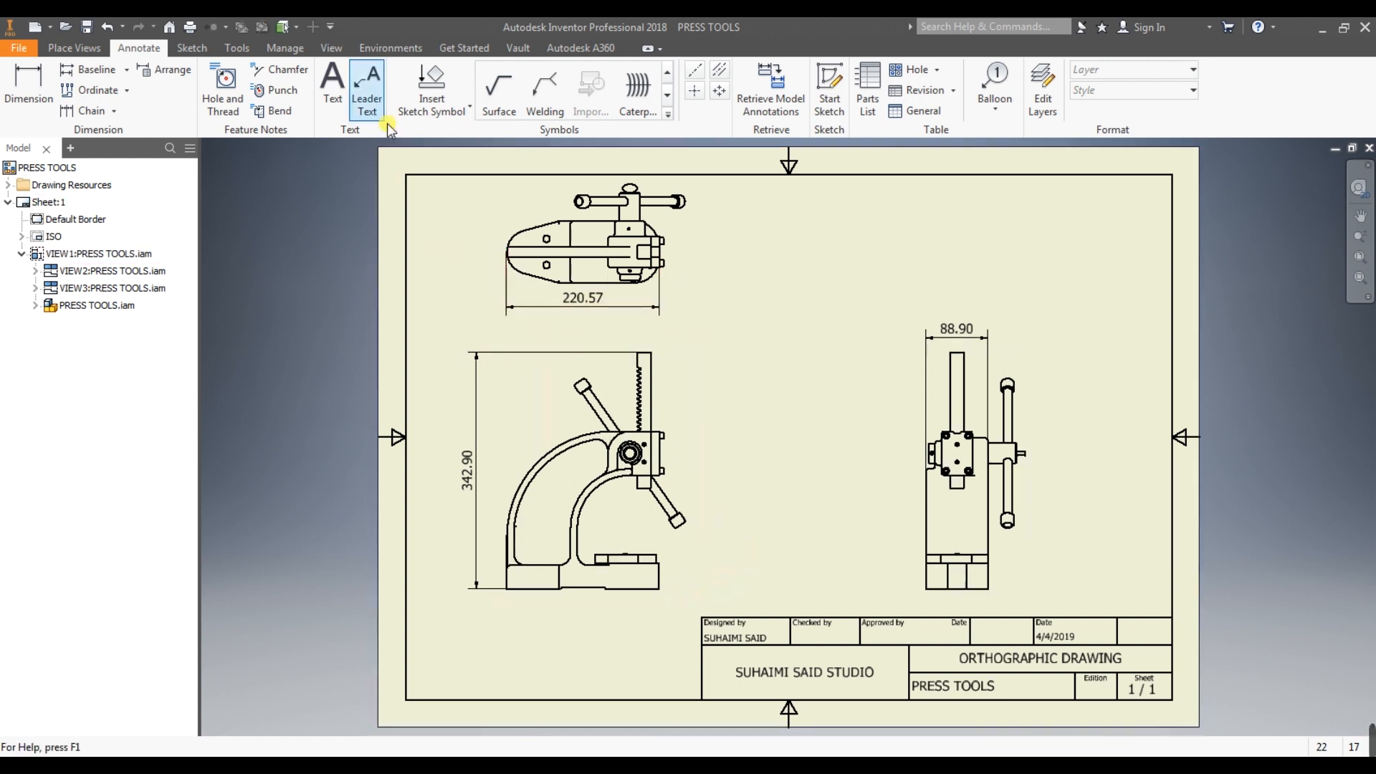
Add a centre-justified text note reading TOP VIEW beneath the top view's length dimension
click(332, 86)
click(586, 320)
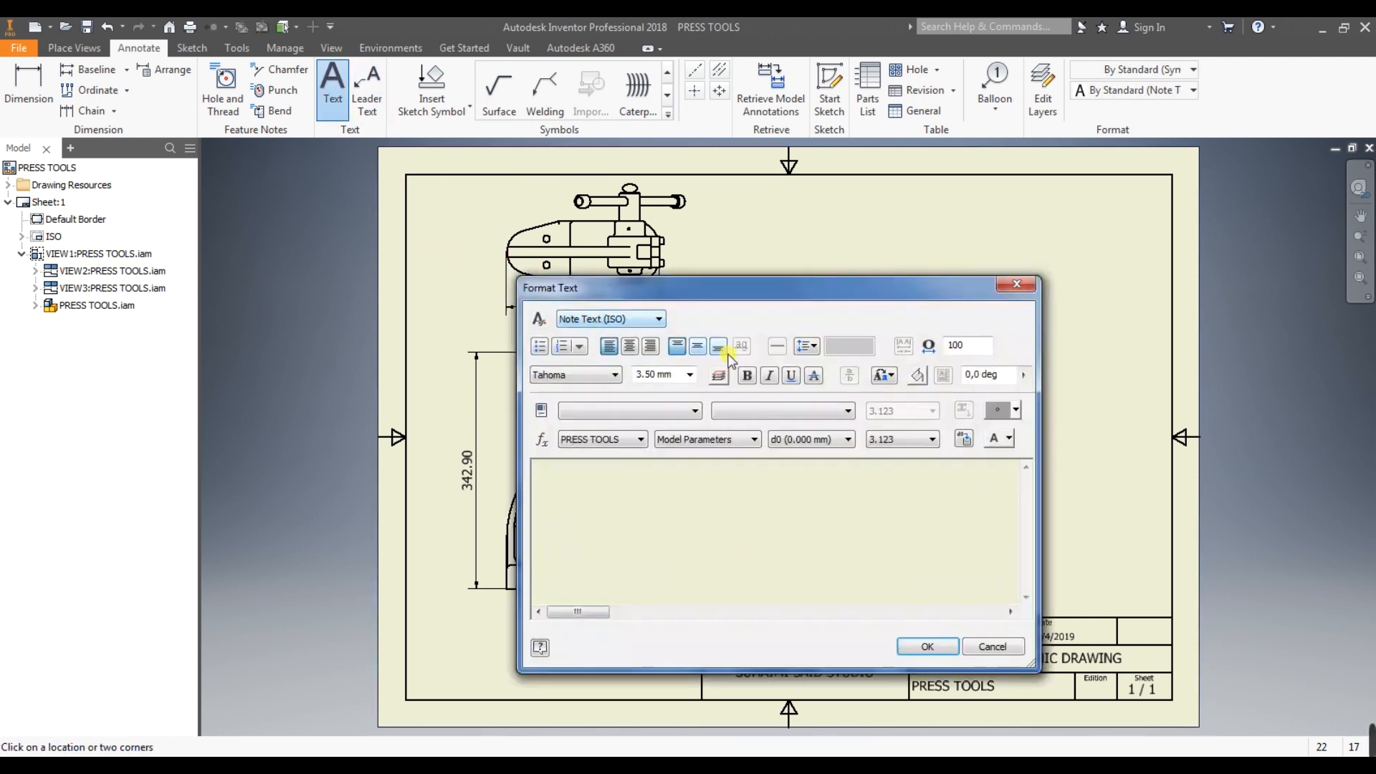
click(629, 347)
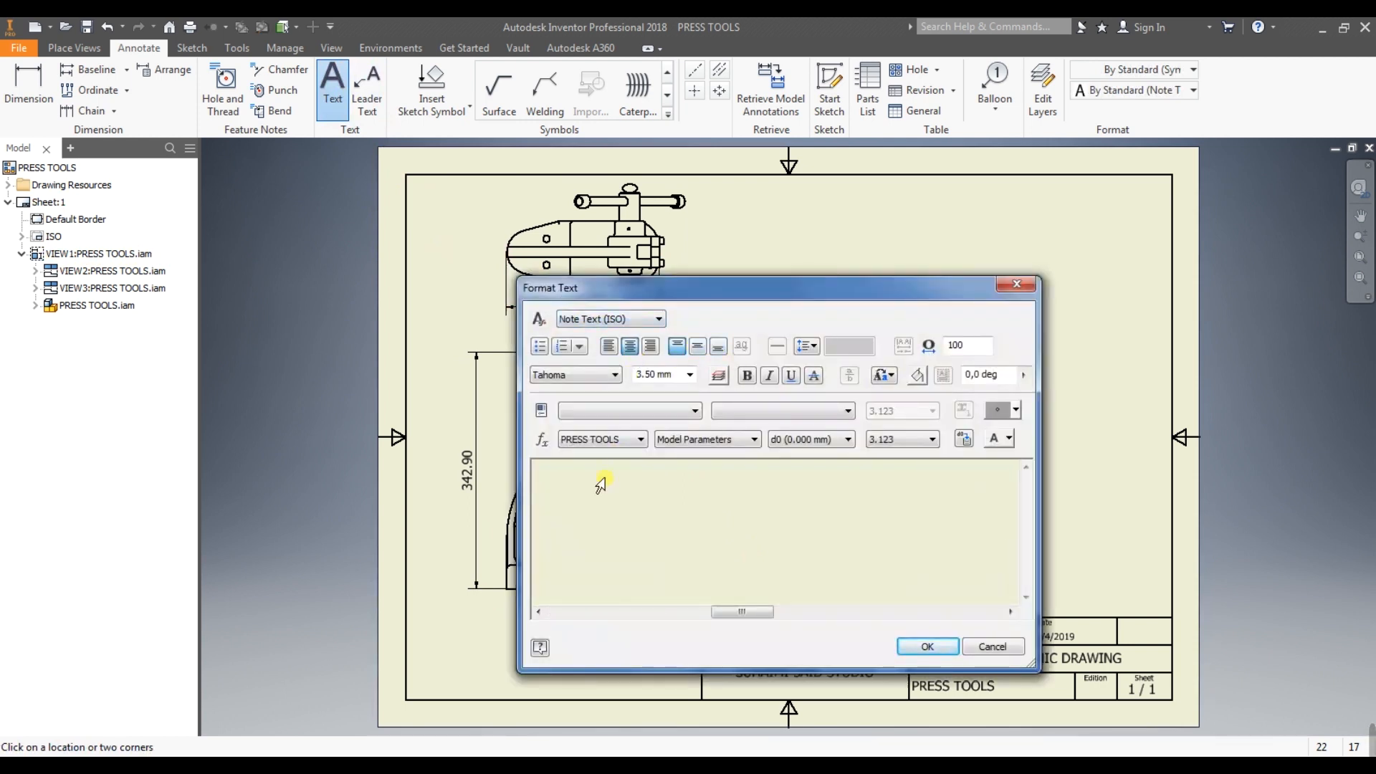
text(TOP VIEW)
click(904, 647)
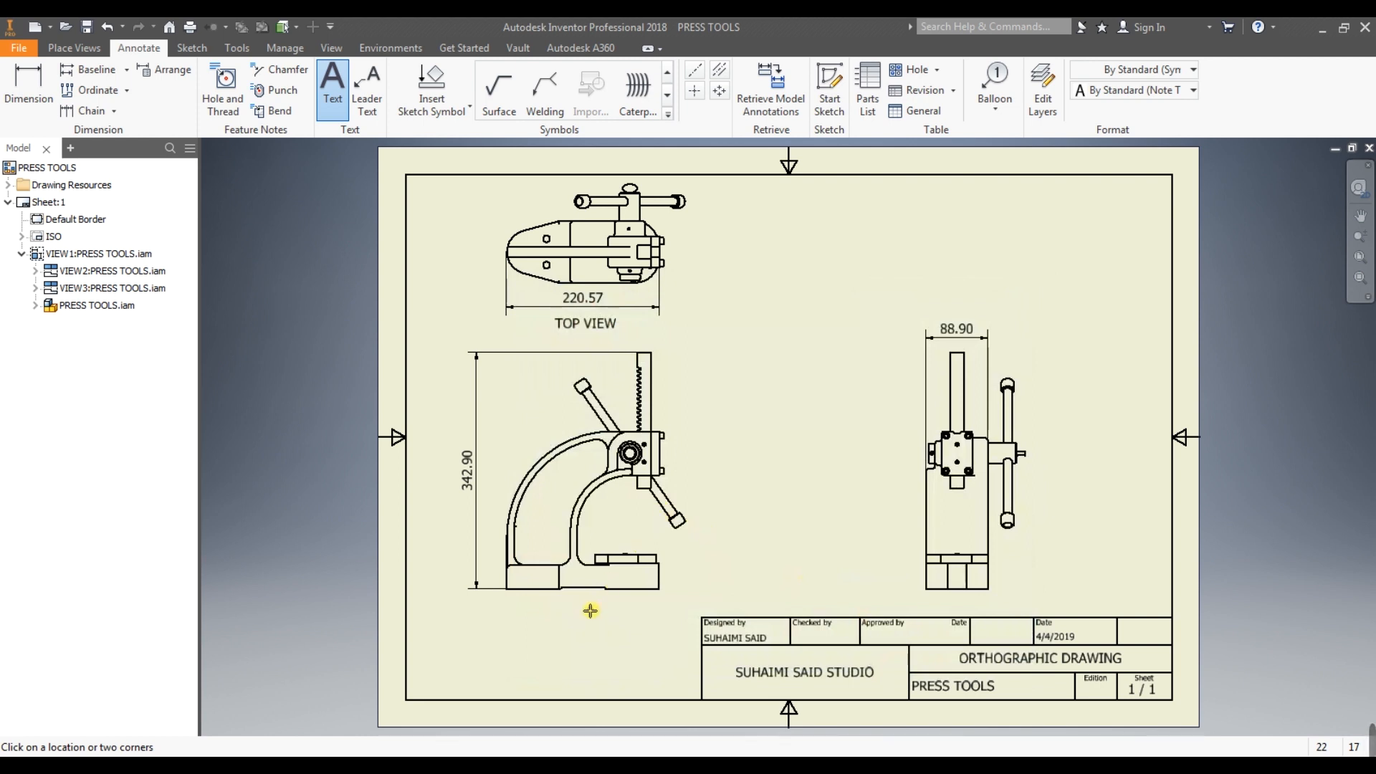
Add a text note reading FRONT VIEW beneath the front view
click(591, 611)
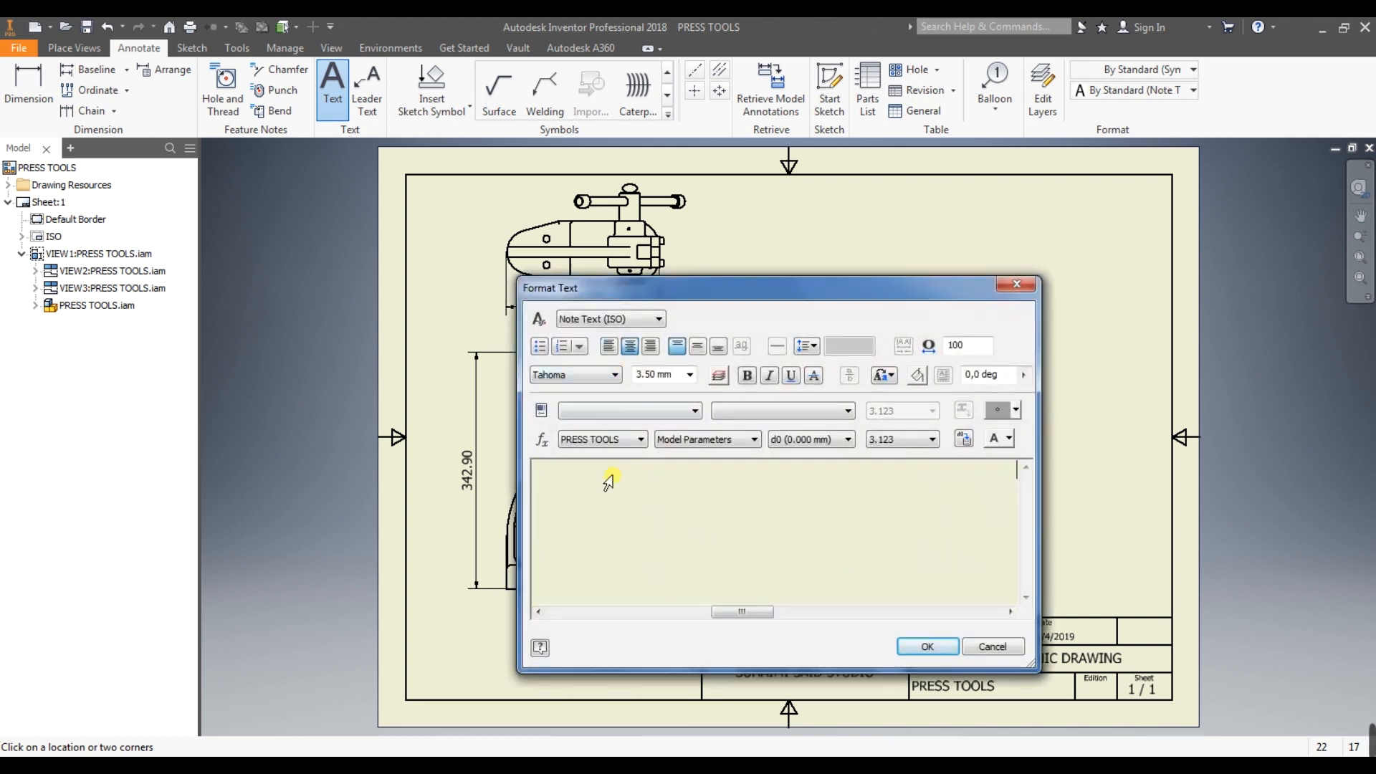
text(FRONT VIEW)
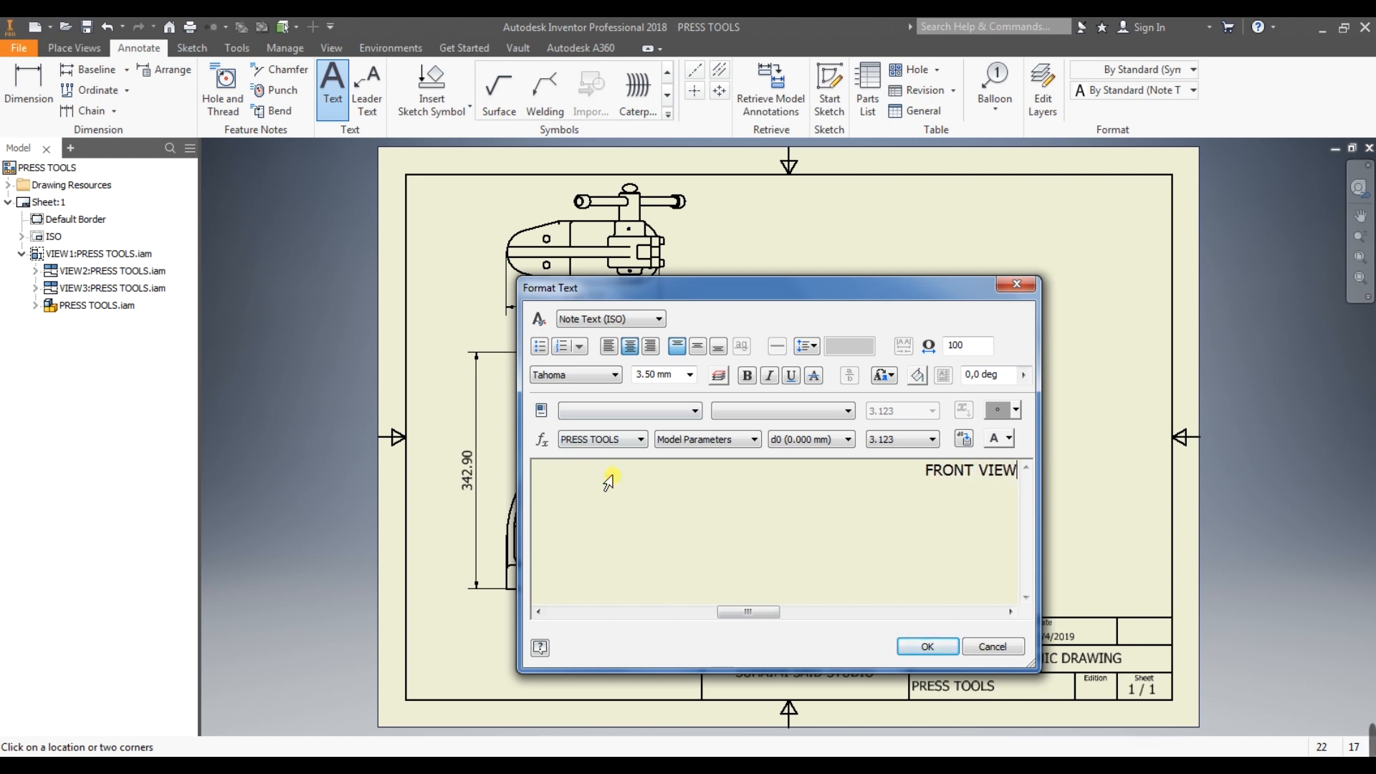
click(912, 640)
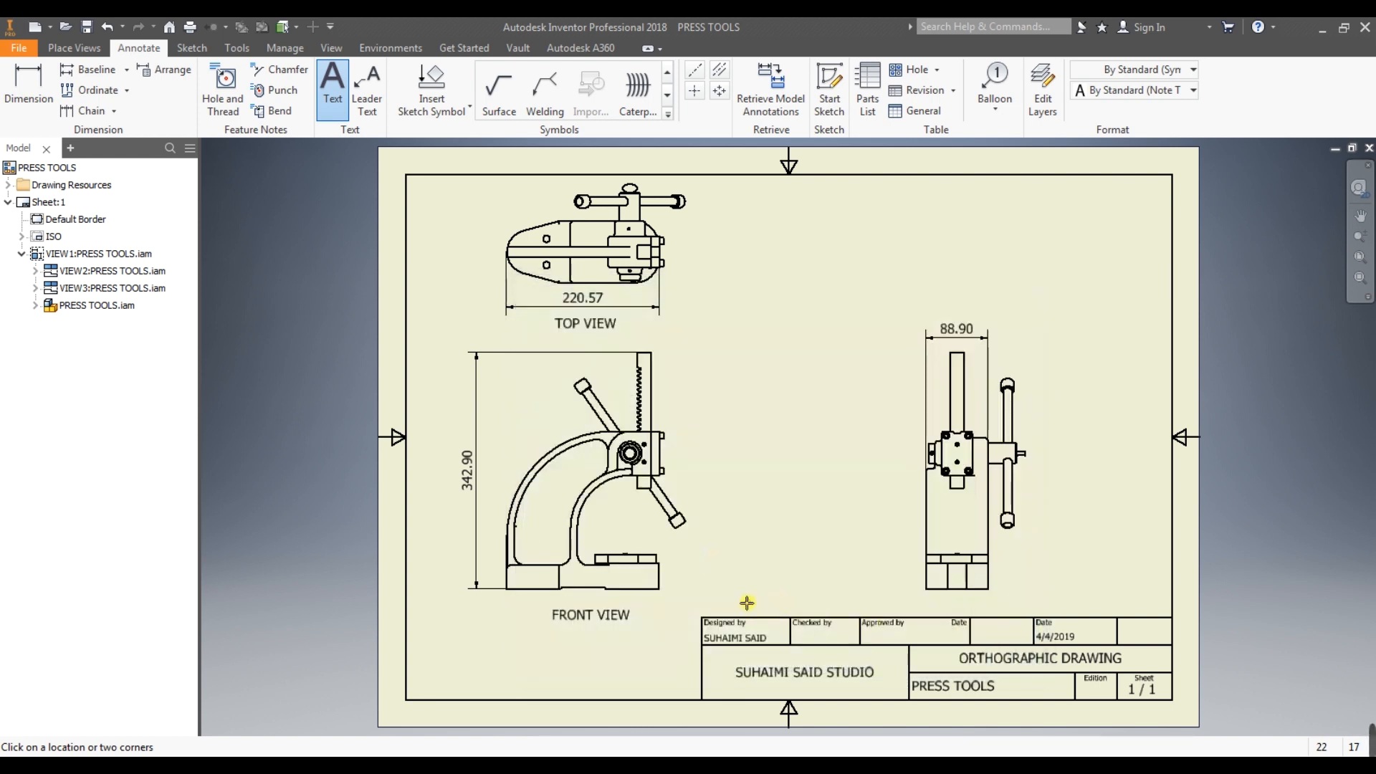
Add a centre-justified text note reading SIDE VIEW beneath the side view and end the Text command
click(957, 604)
click(630, 347)
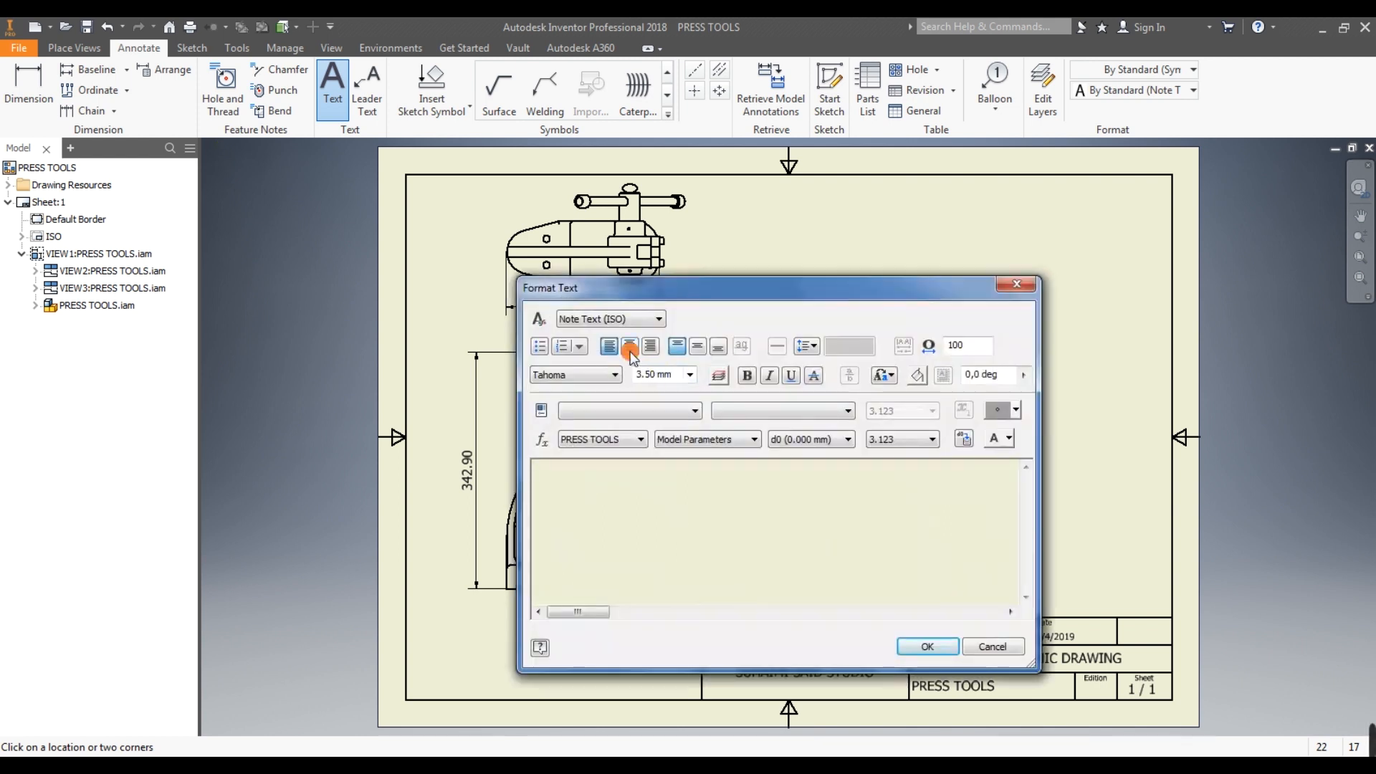
text(SIDE)
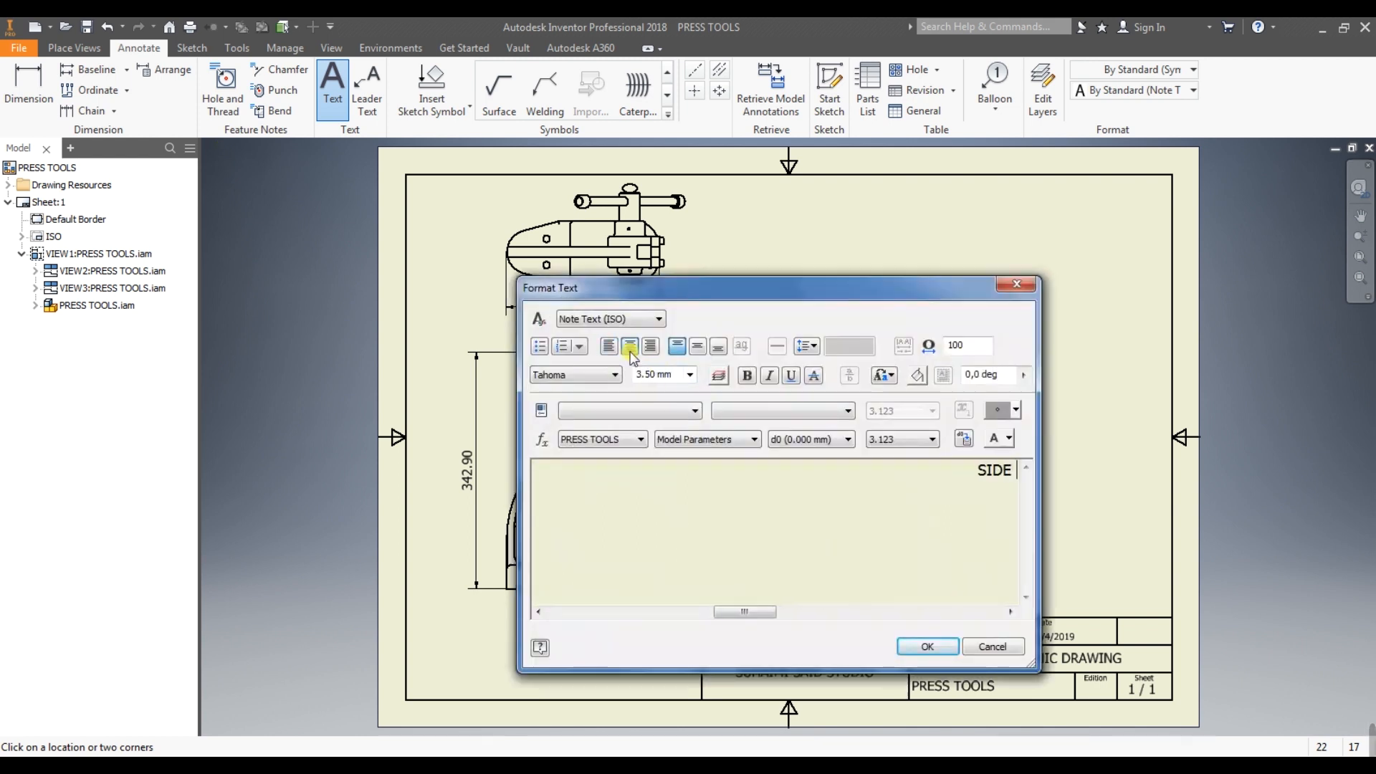
text( VIEW)
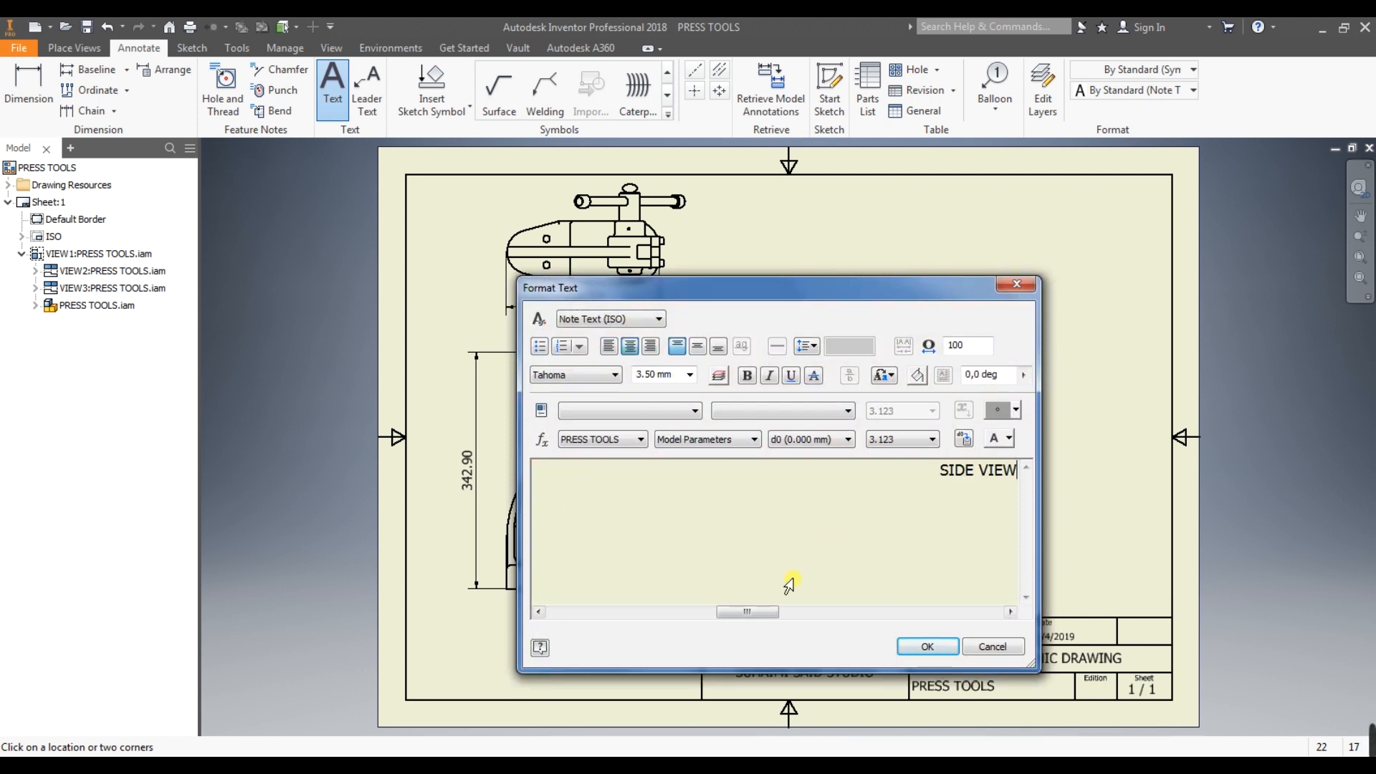
click(948, 646)
key(Escape)
Move the SIDE VIEW and FRONT VIEW notes slightly up, closer to their views
drag(969, 608, 970, 600)
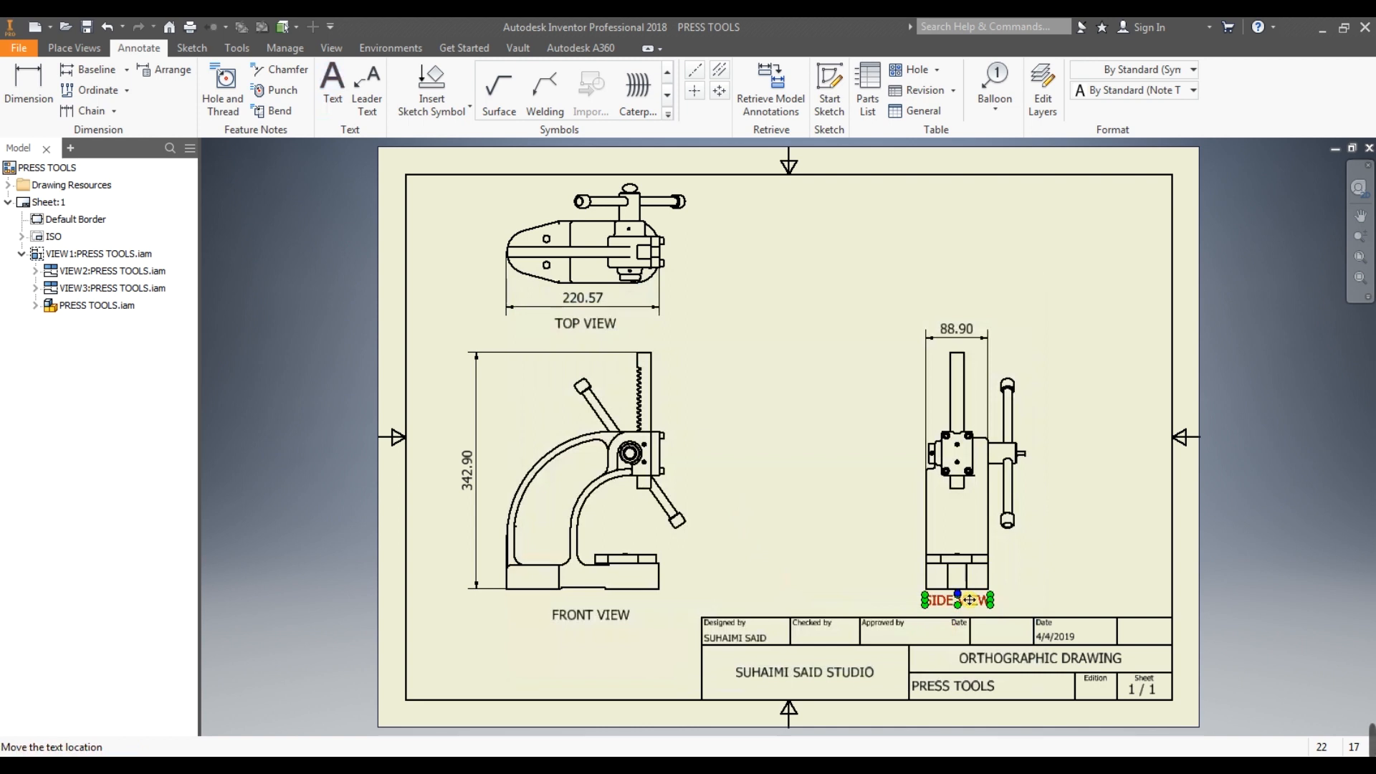
drag(616, 615, 618, 604)
click(618, 649)
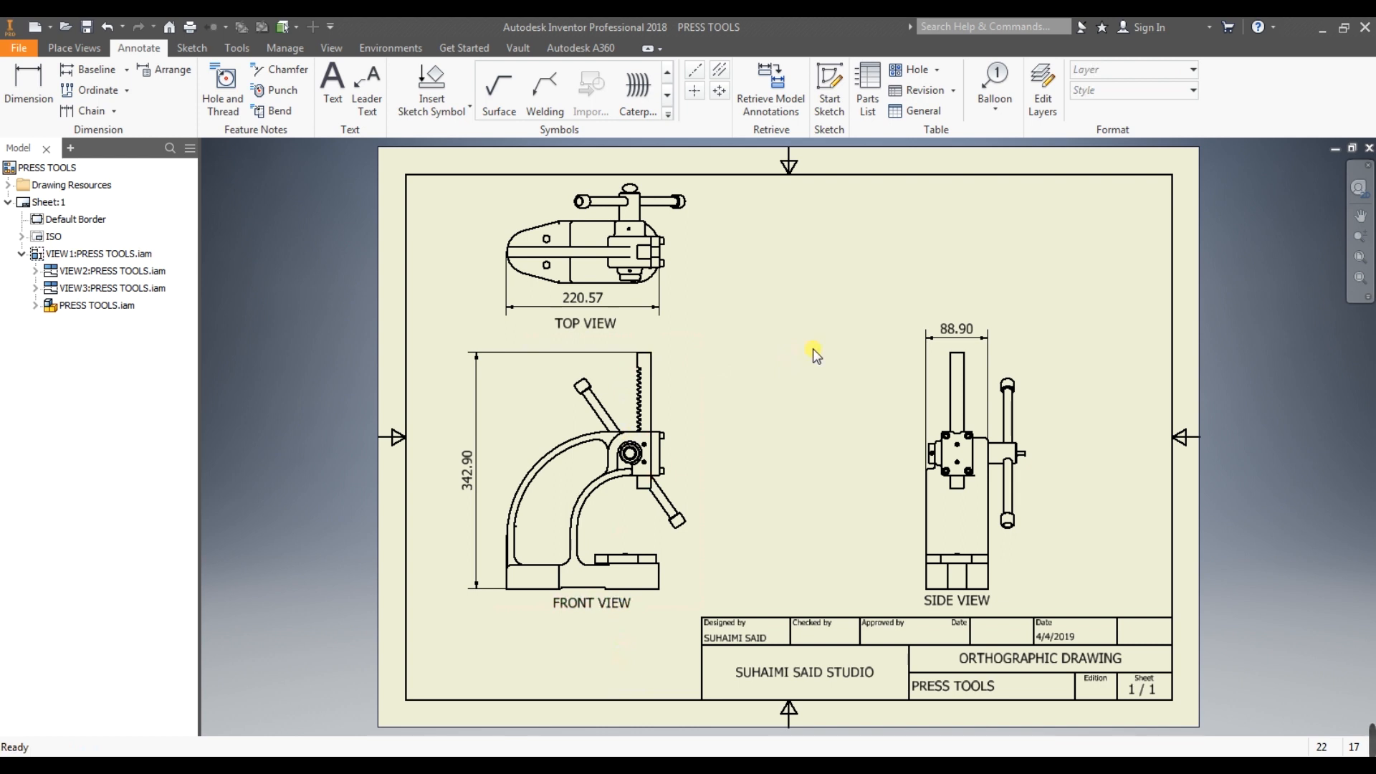
Save the drawing as PRESS TOOLS.idw in the inventor workspace folder, including all its dependent files
click(87, 27)
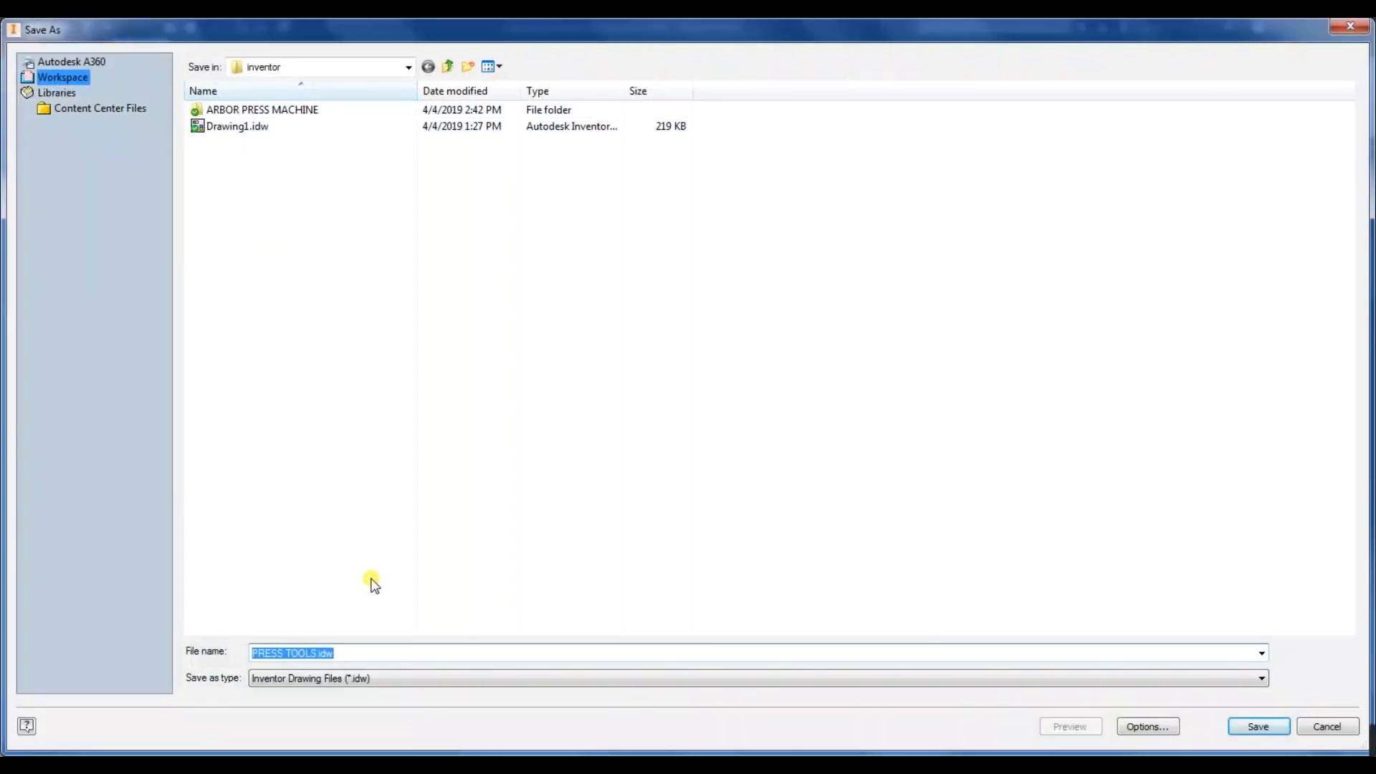
click(1245, 728)
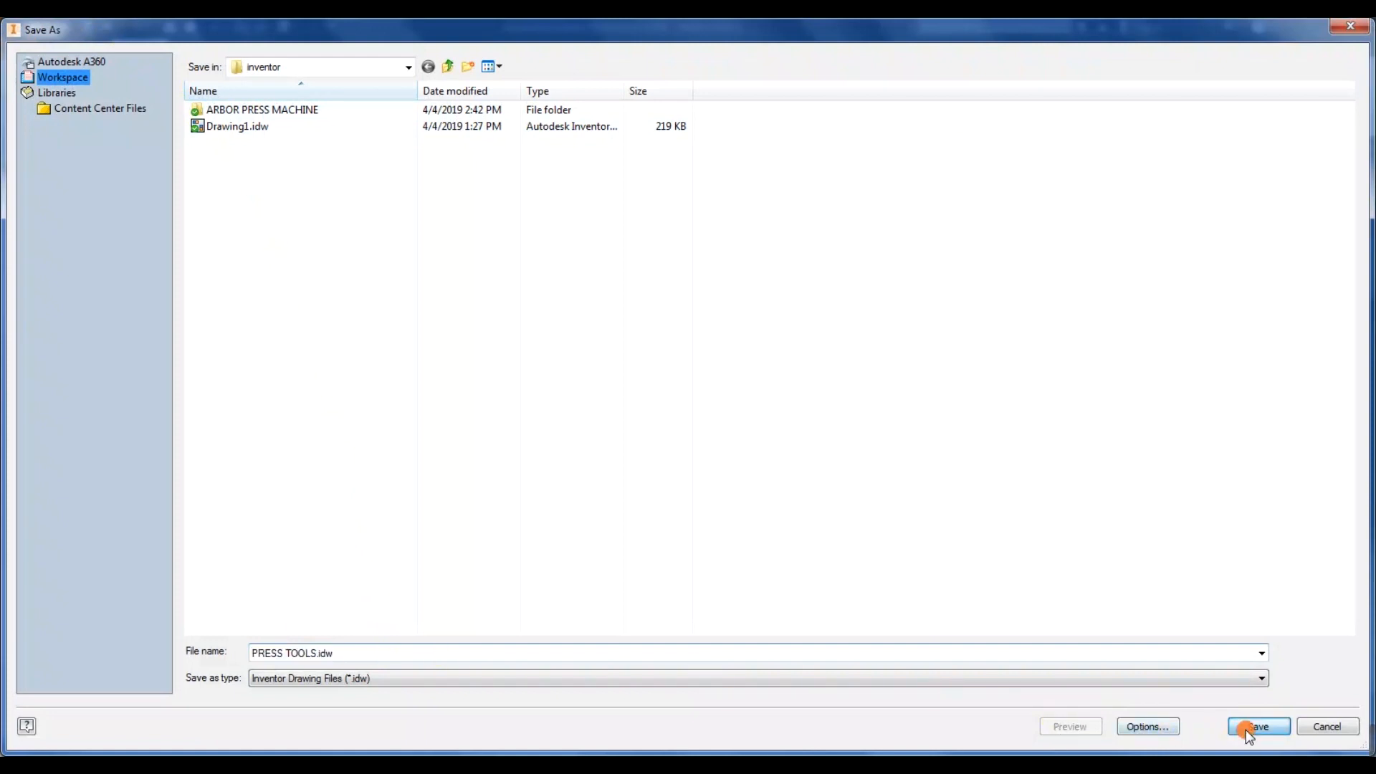
click(782, 478)
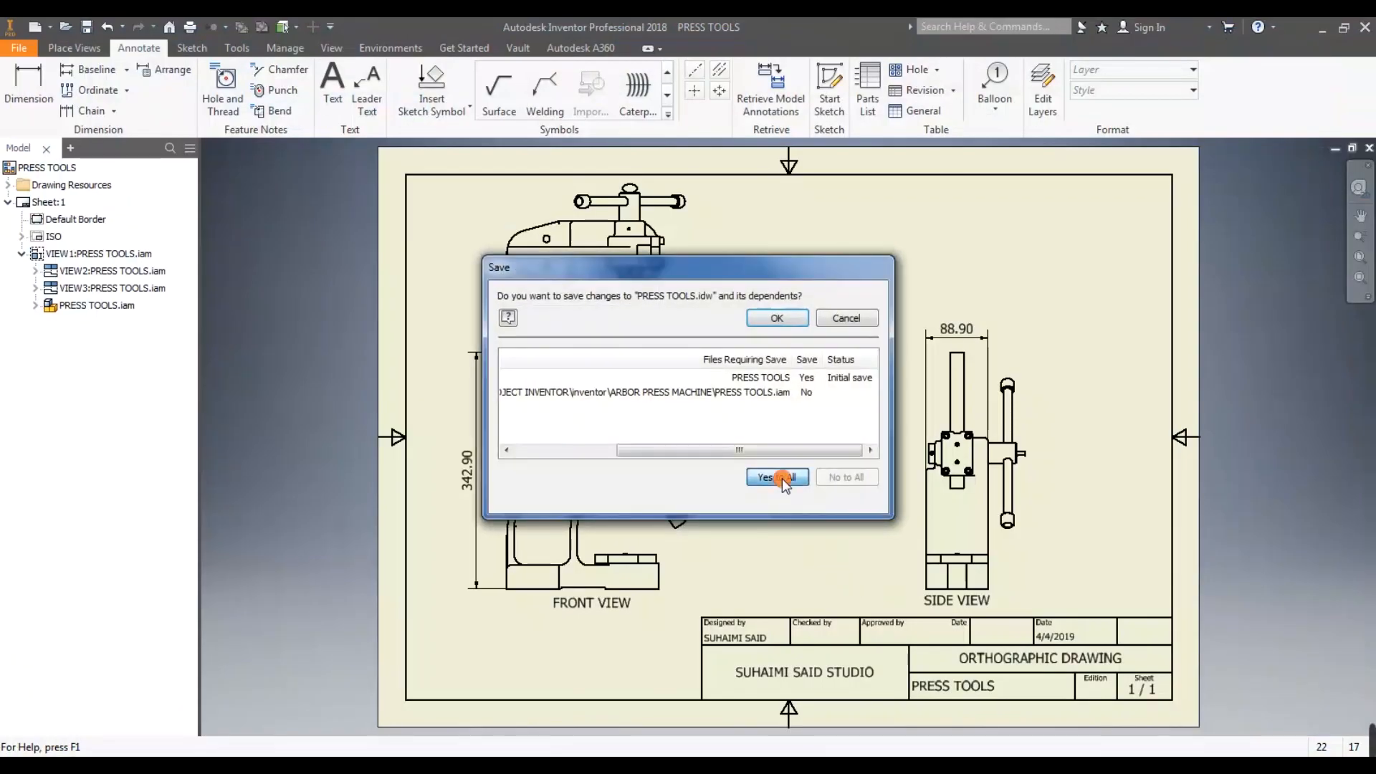
click(778, 319)
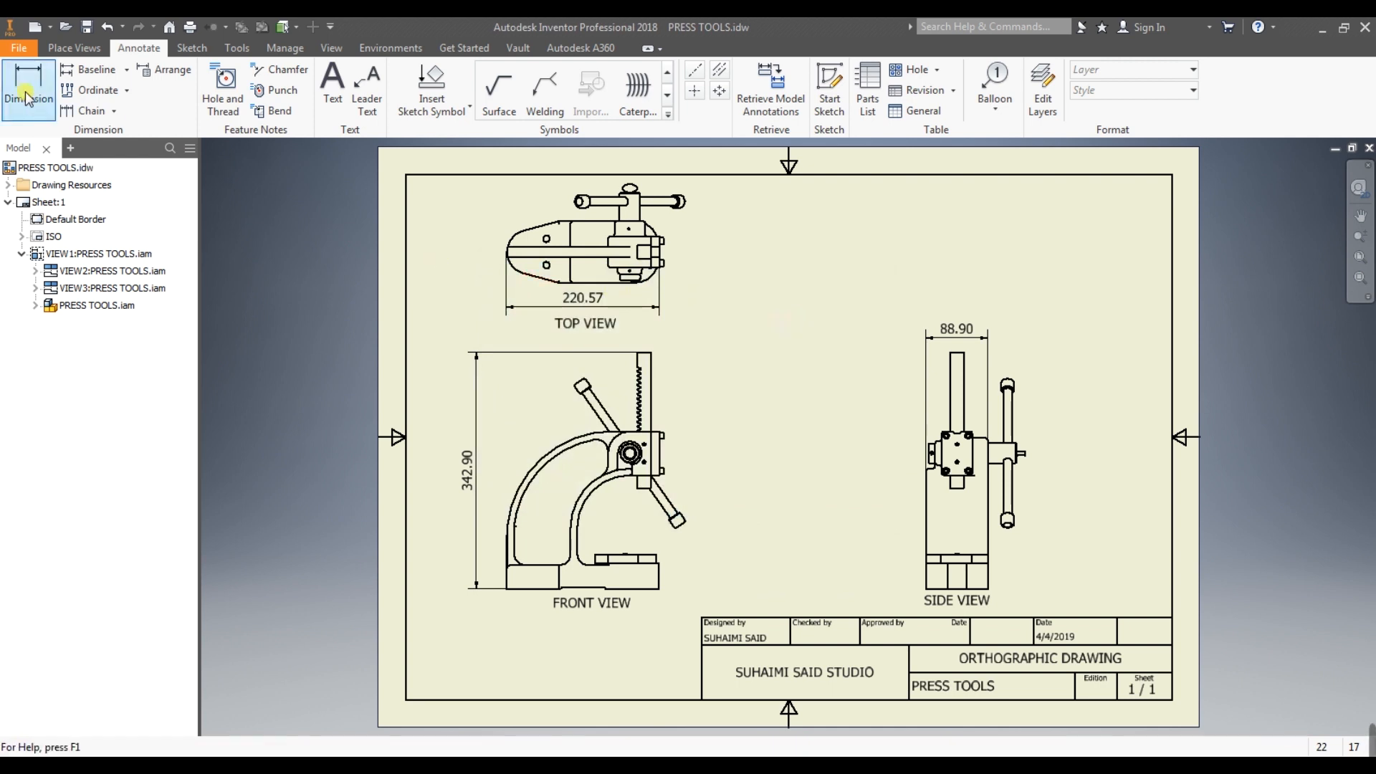
Export the drawing to PDF as PRESS TOOLS ORTHOGRAPHIC DRAWING.pdf in the inventor folder
click(18, 49)
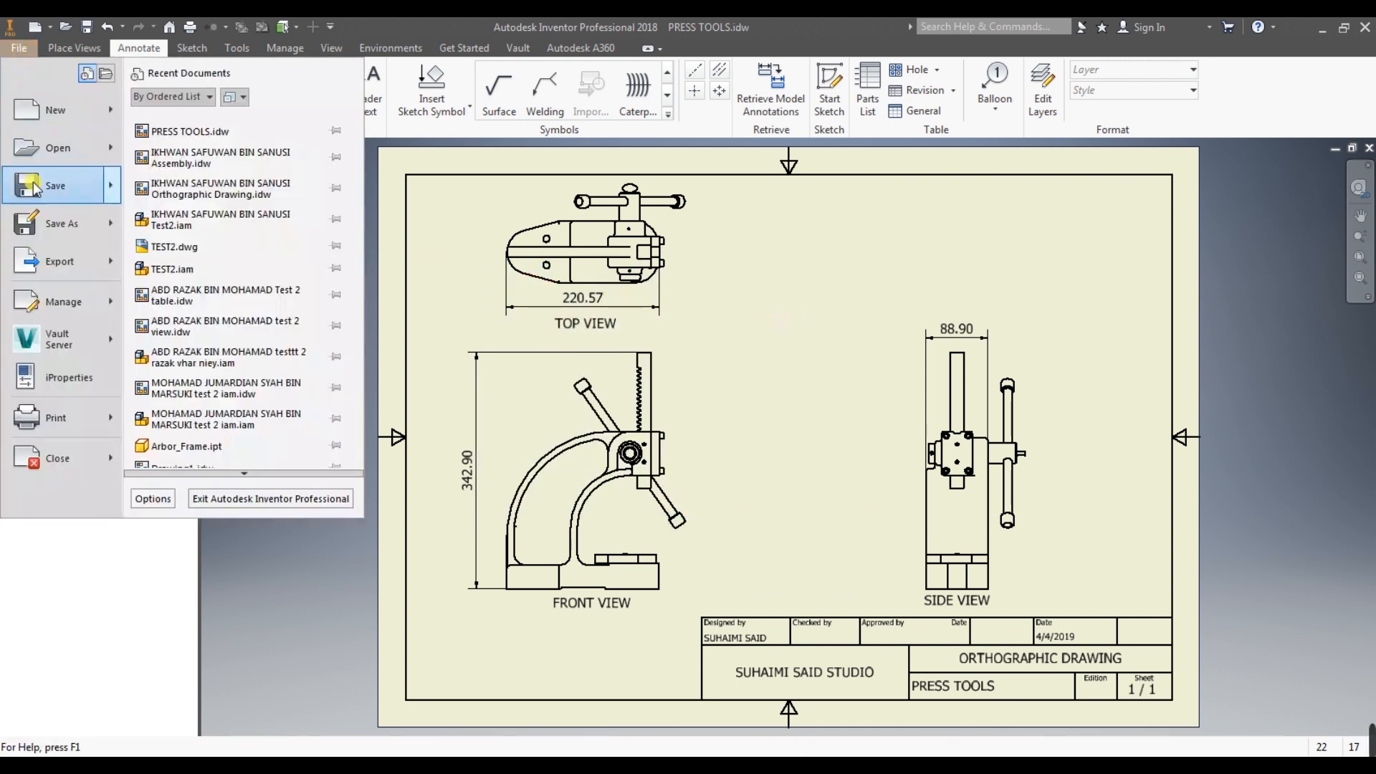
mouse_move(108, 262)
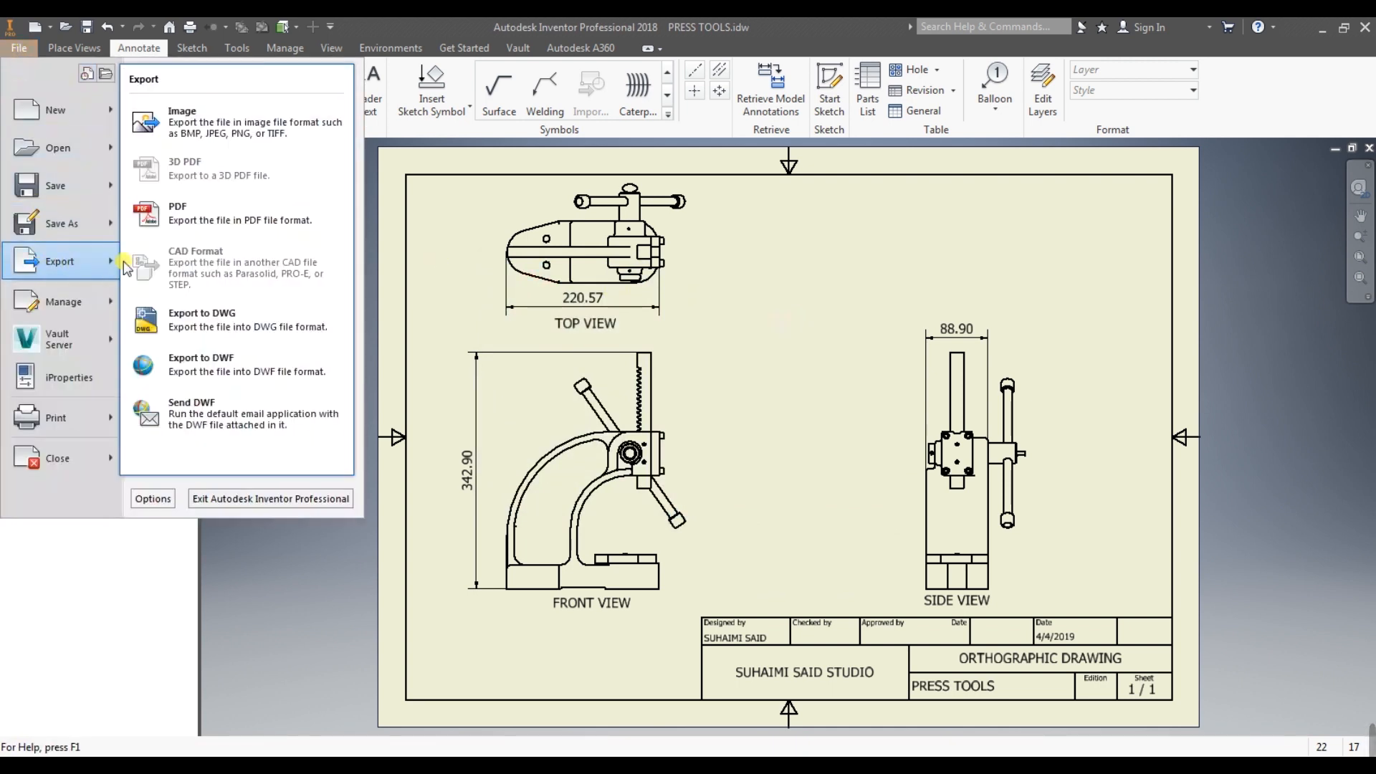
click(192, 227)
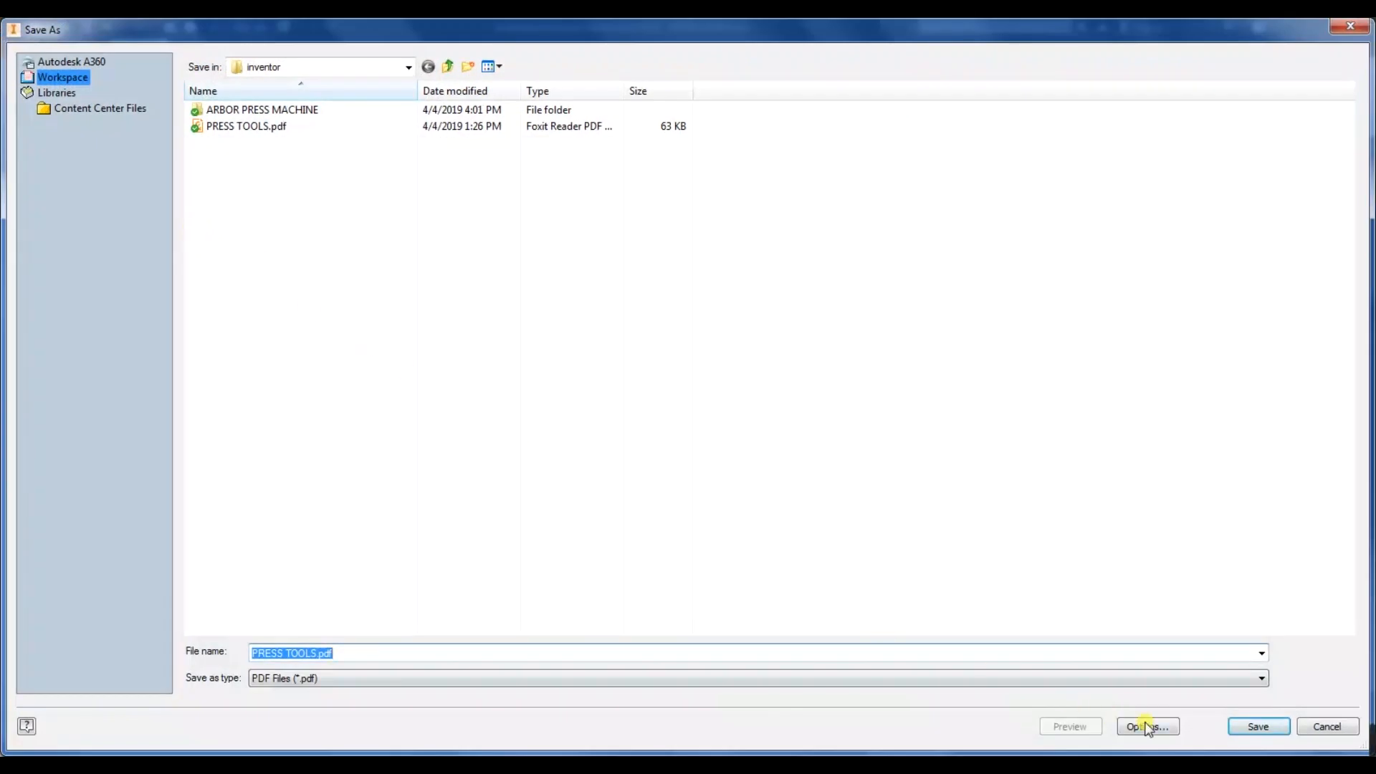
click(316, 653)
text(ORTH)
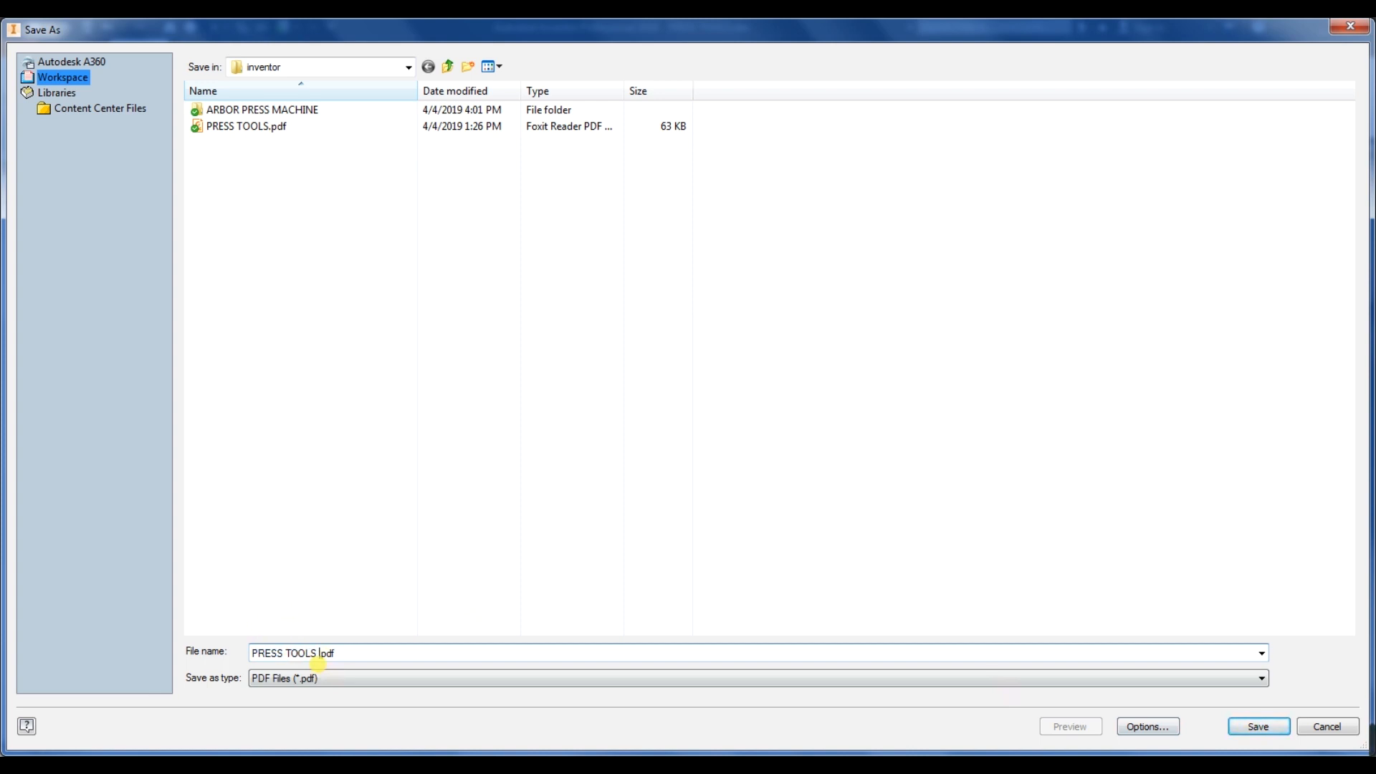
text(OGRAPHIC DRAWING)
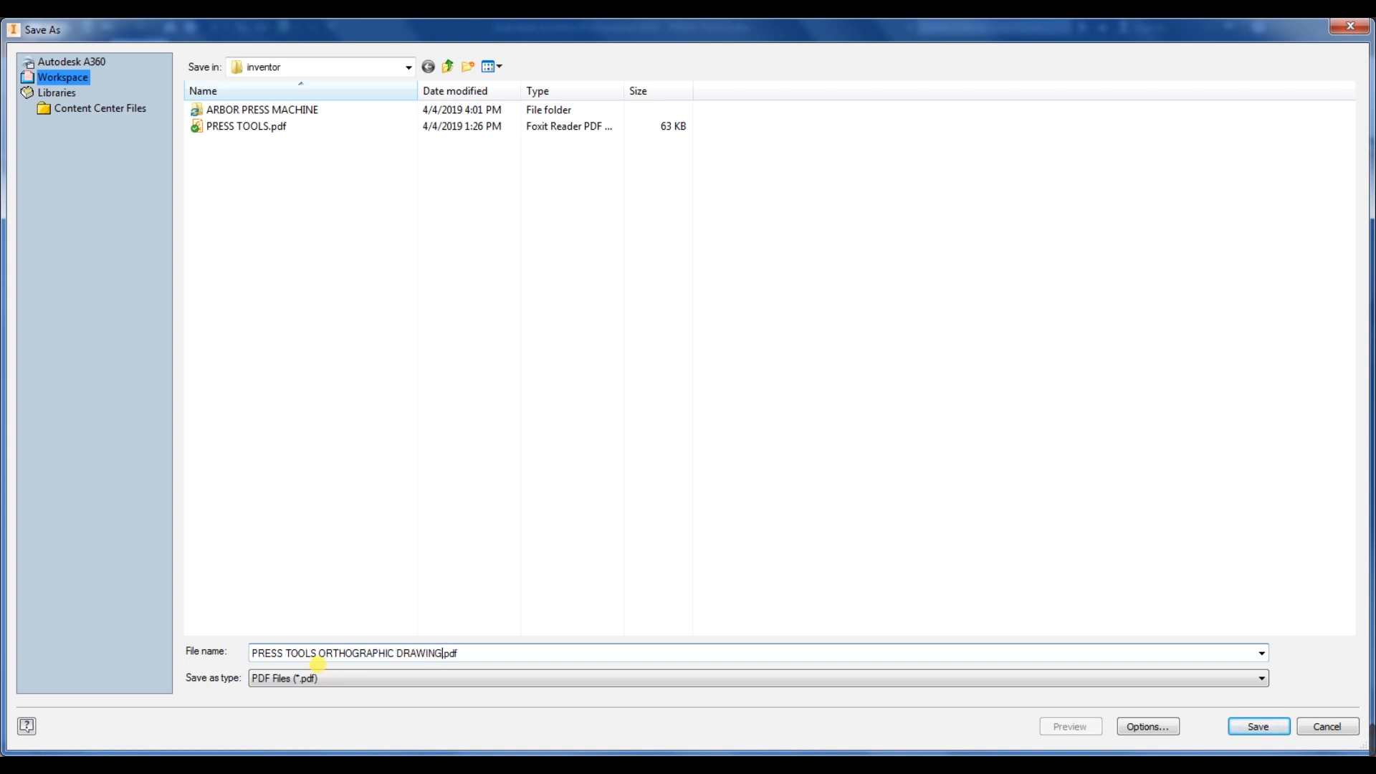
click(1260, 726)
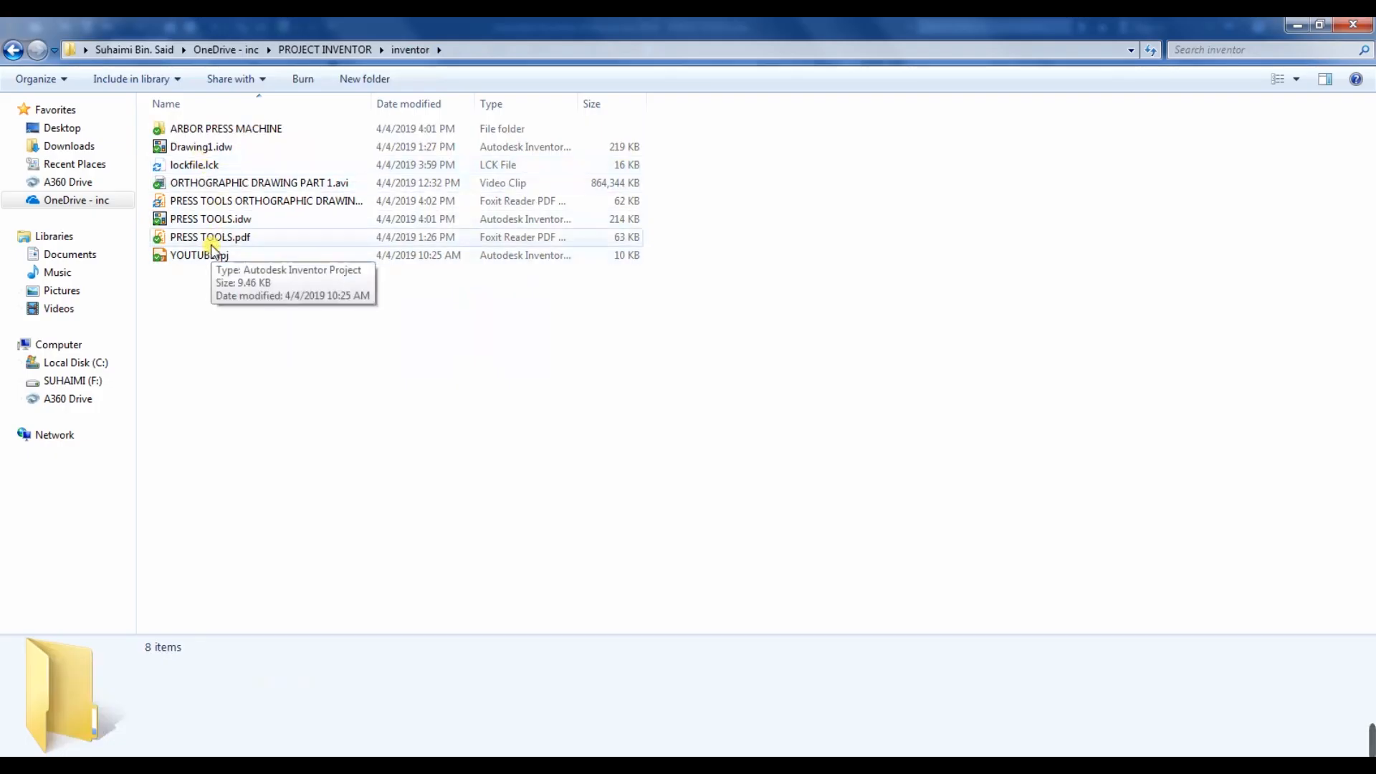
Select the PRESS TOOLS.pdf file in the inventor folder
click(209, 237)
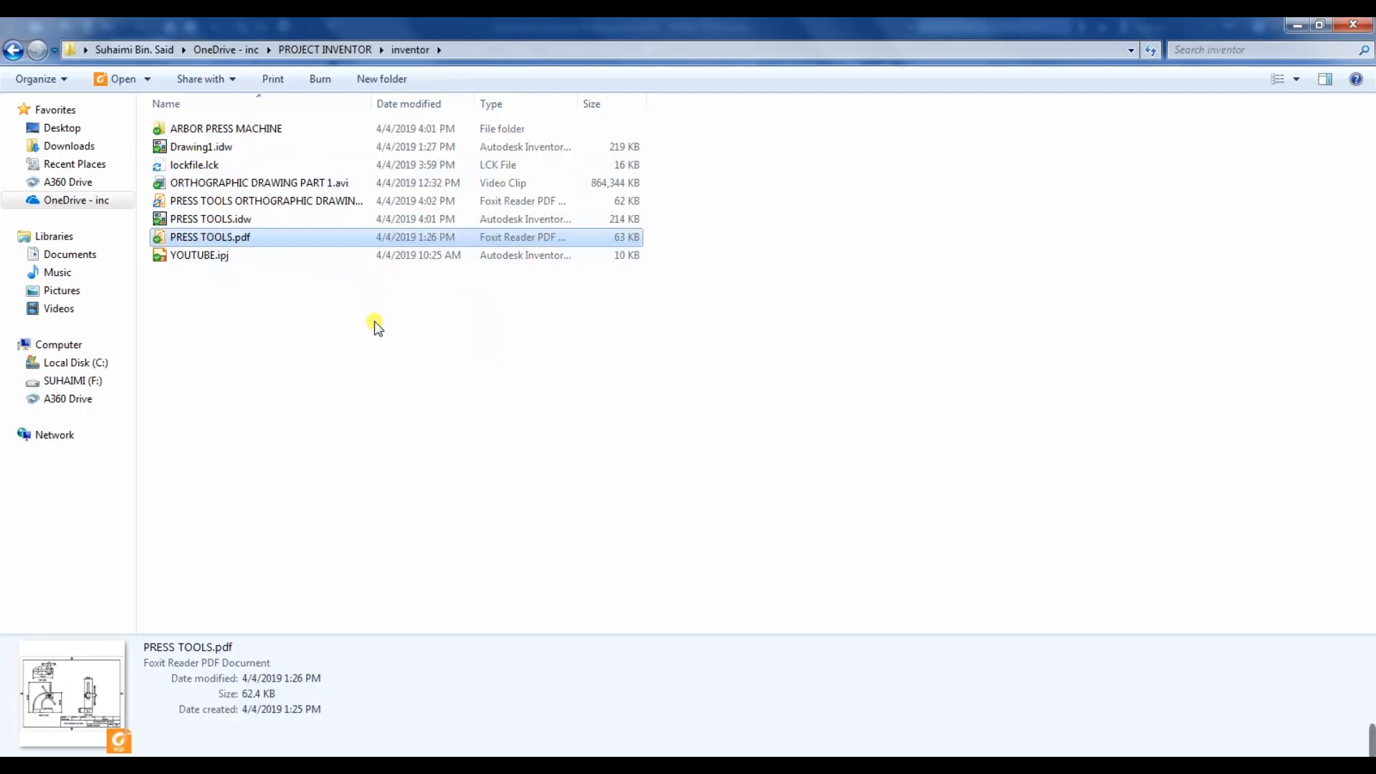